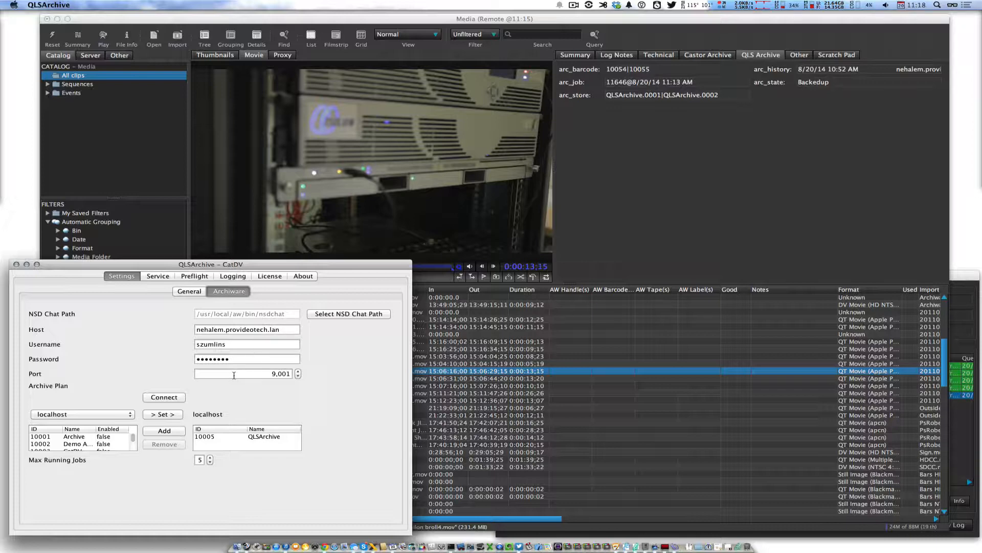
Connect to the Archiware host, look through its archive plans, and widen the Name column of the plan list.
left_click(160, 397)
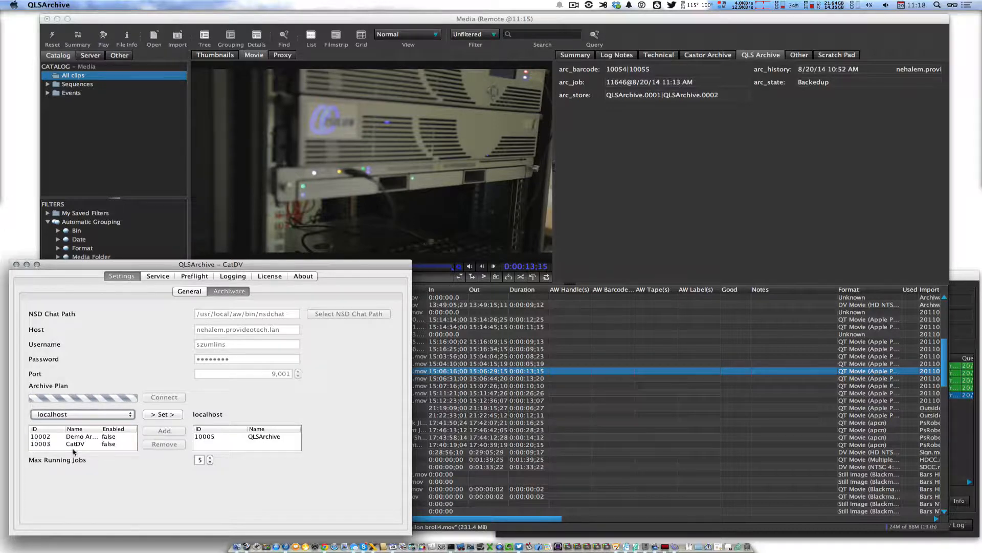
scroll(89, 439, "down", 2)
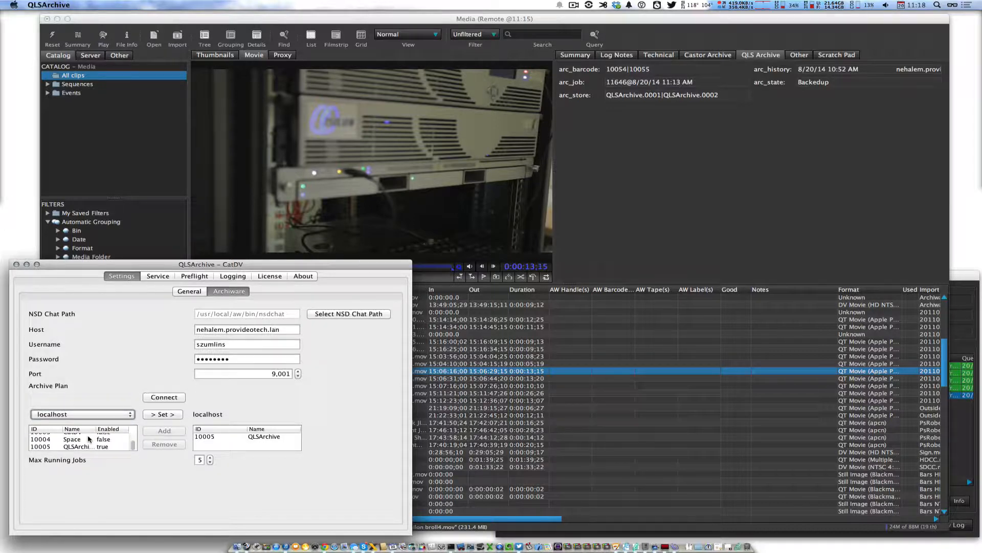
scroll(89, 439, "up", 2)
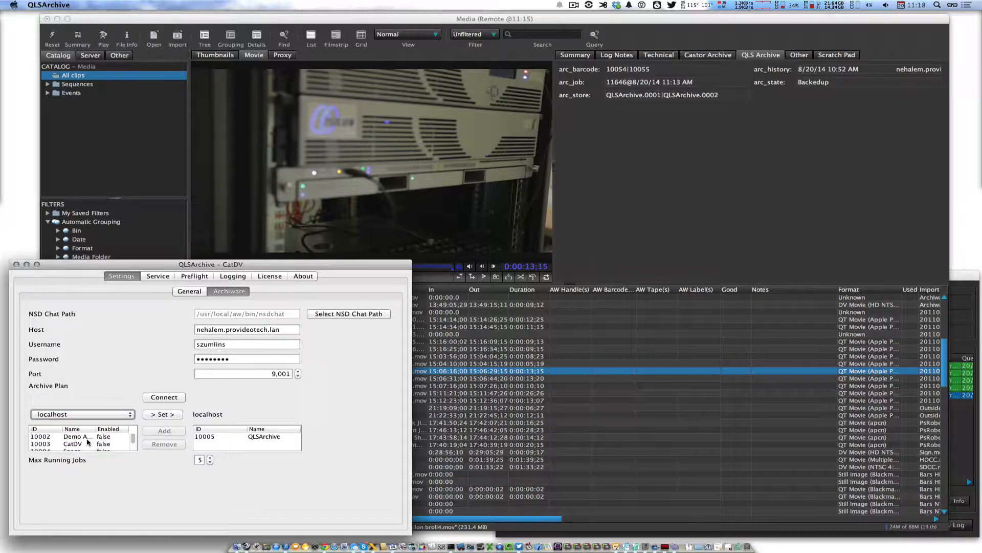
left_click_drag(96, 429, 116, 429)
scroll(88, 449, "down", 2)
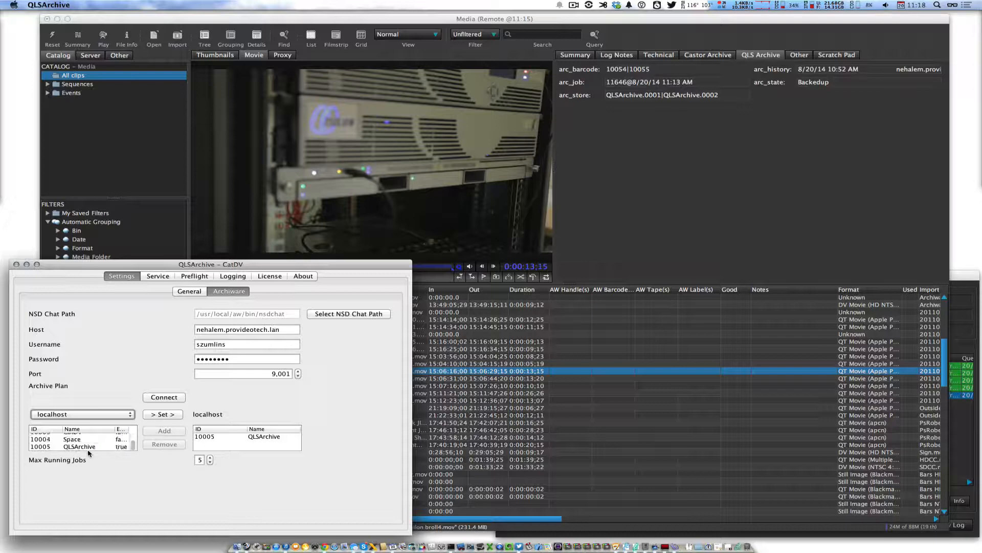
Switch to Chrome, list the archive plans on the P5 server, and move the browser window clear of the QLSArchive settings.
left_click(324, 546)
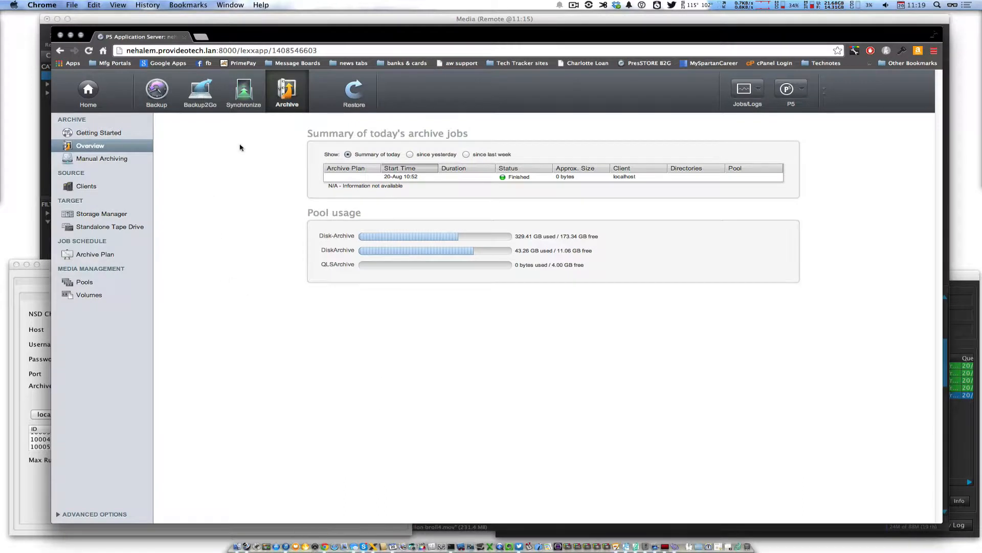
left_click(96, 254)
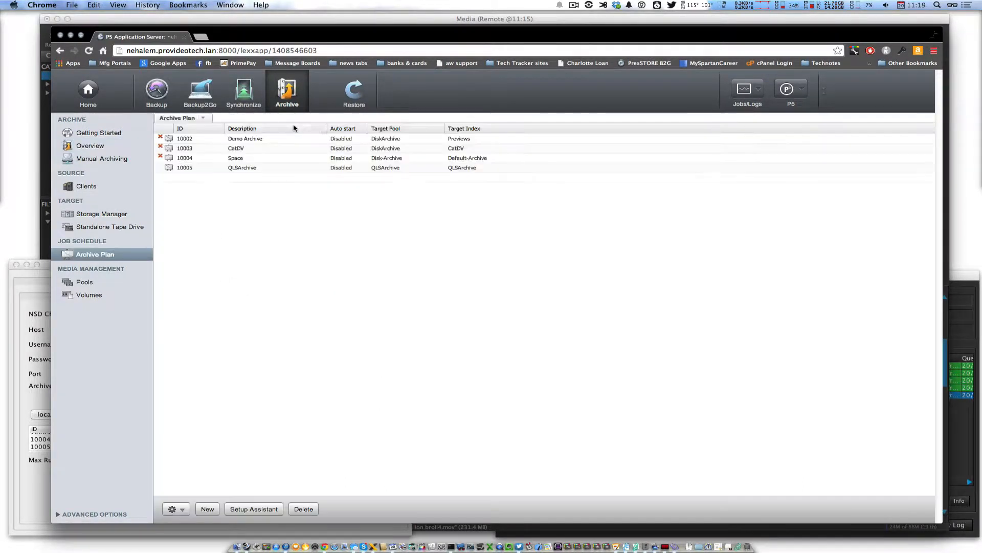
left_click_drag(327, 44, 527, 35)
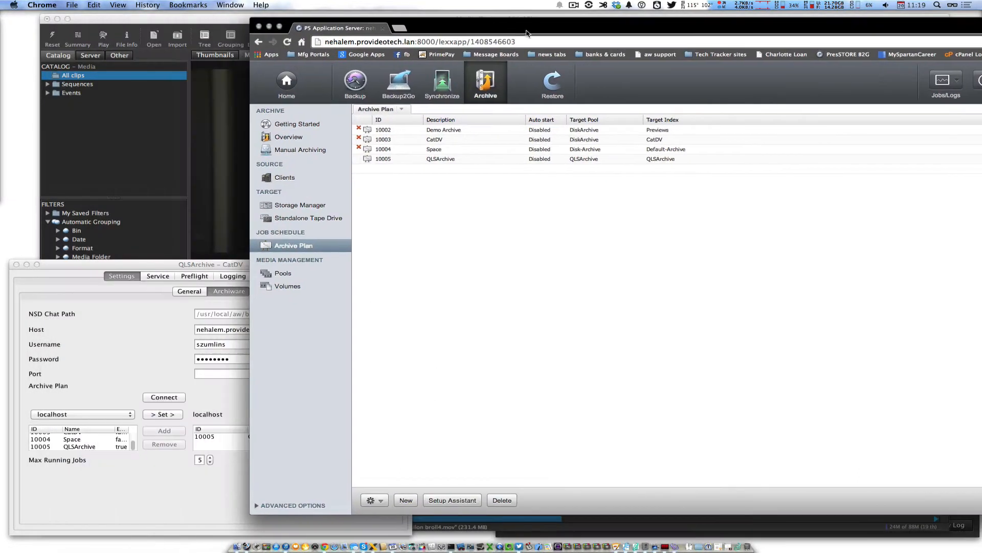
Switch to QLSArchive, move its window higher on the desktop, and enlarge it to give the plan list more room.
left_click(158, 389)
left_click_drag(274, 266, 284, 125)
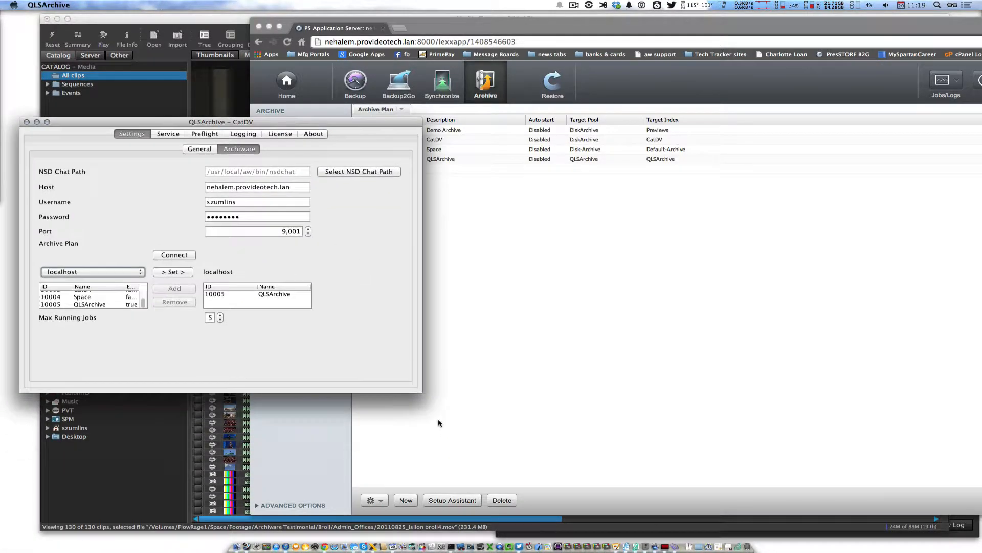
left_click_drag(424, 393, 583, 499)
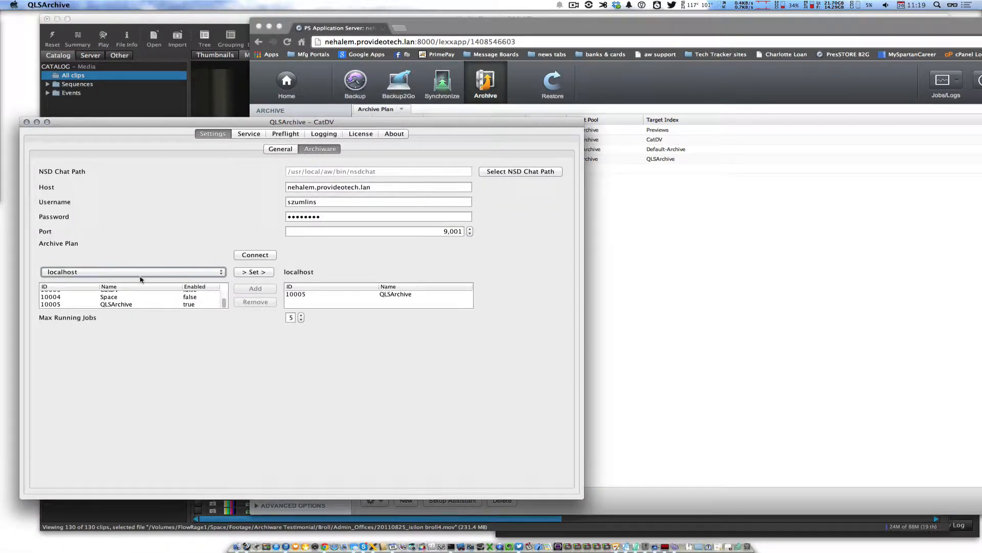
Compare the archive plans listed in QLSArchive with the plans shown on the P5 server.
scroll(141, 294, "up", 2)
left_click(615, 275)
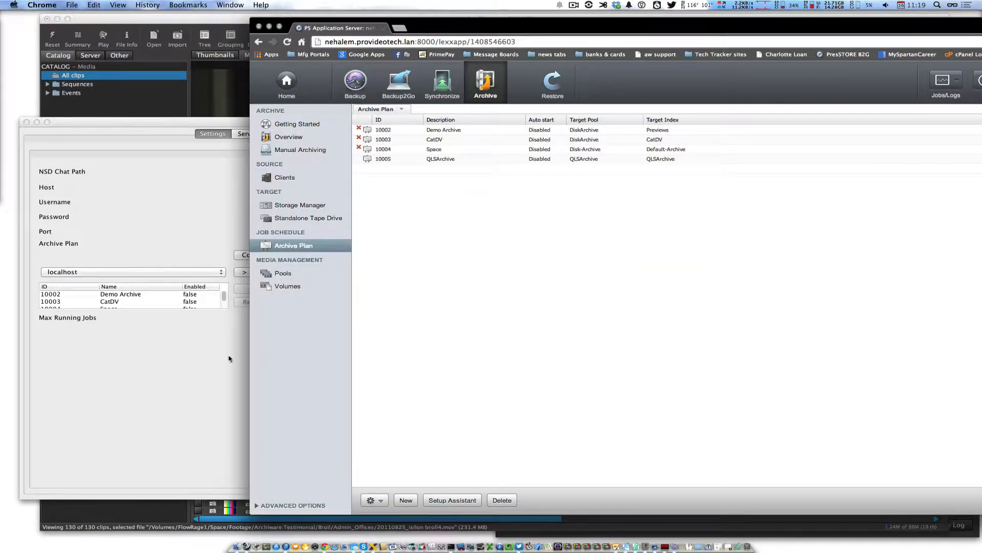
left_click(176, 359)
scroll(107, 302, "down", 2)
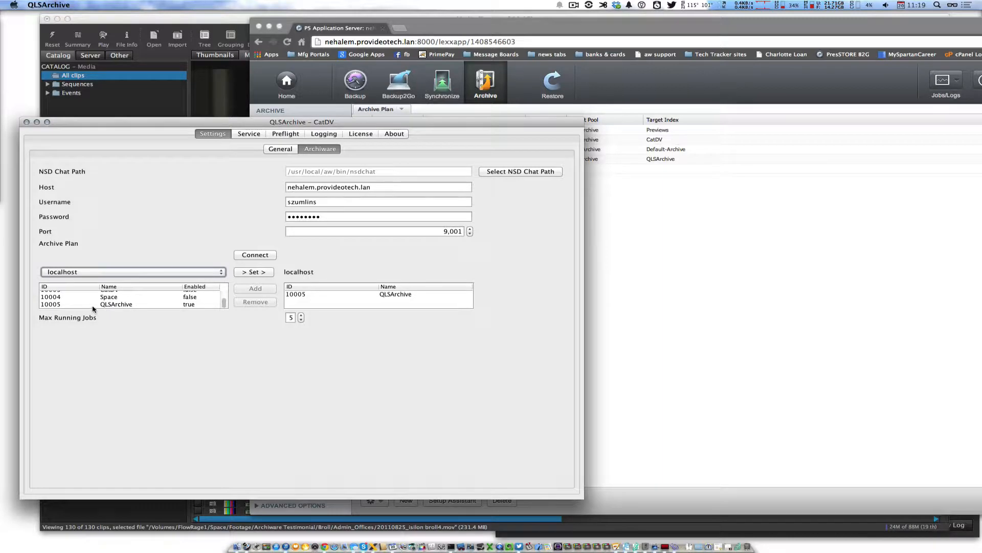
Select archive plan 10005 QLSArchive and examine the clients available for archiving.
left_click(94, 305)
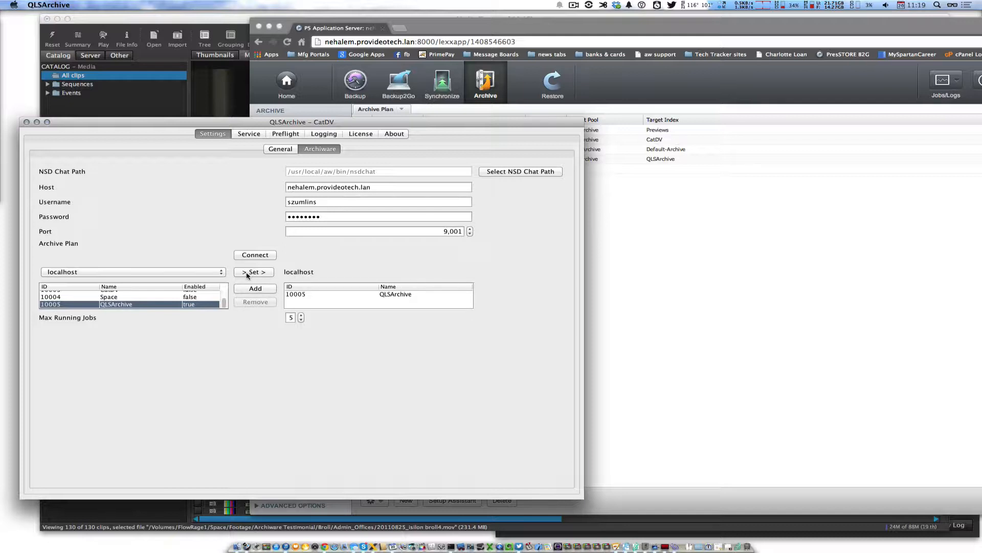
left_click(221, 272)
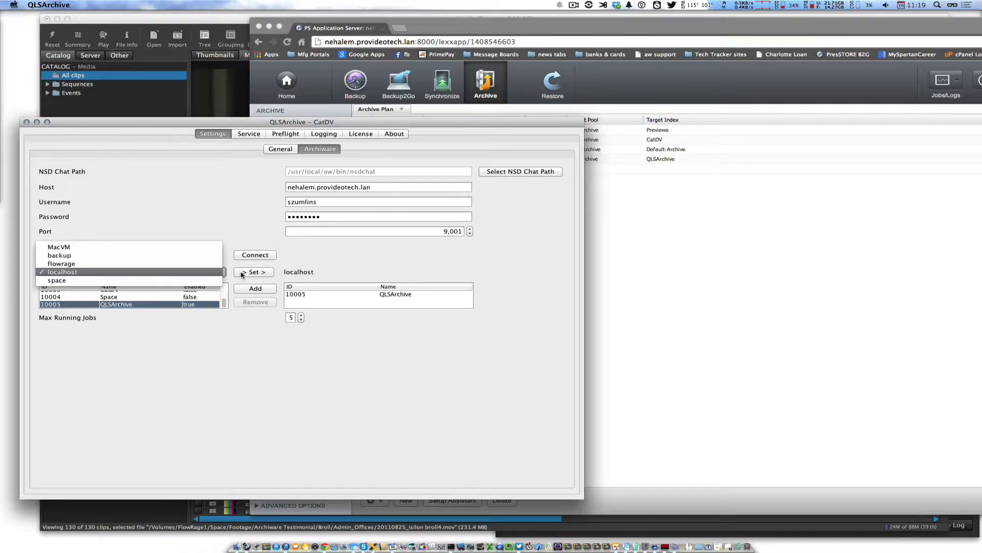
left_click(302, 271)
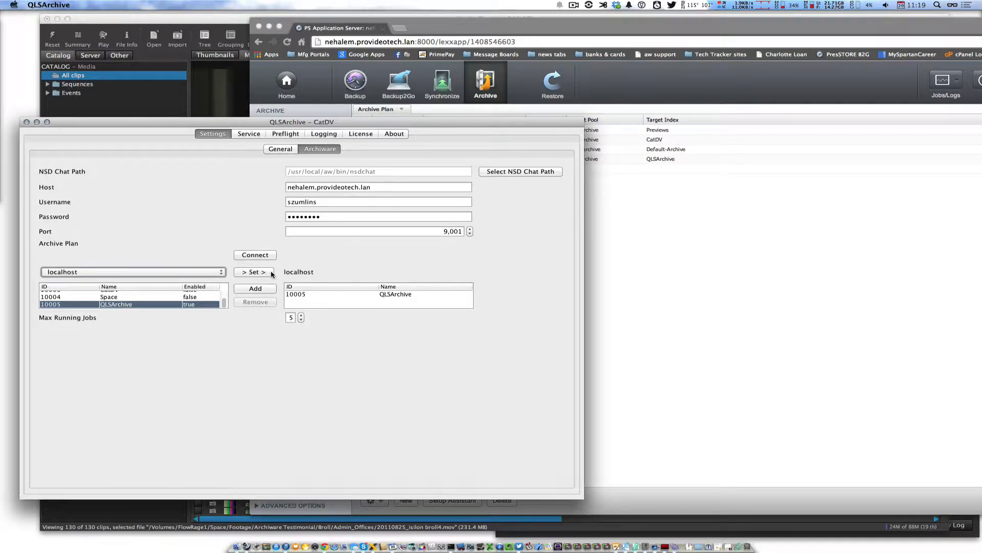
Display the P5 server's clients in Chrome and compare them with the client choices in QLSArchive.
left_click(207, 271)
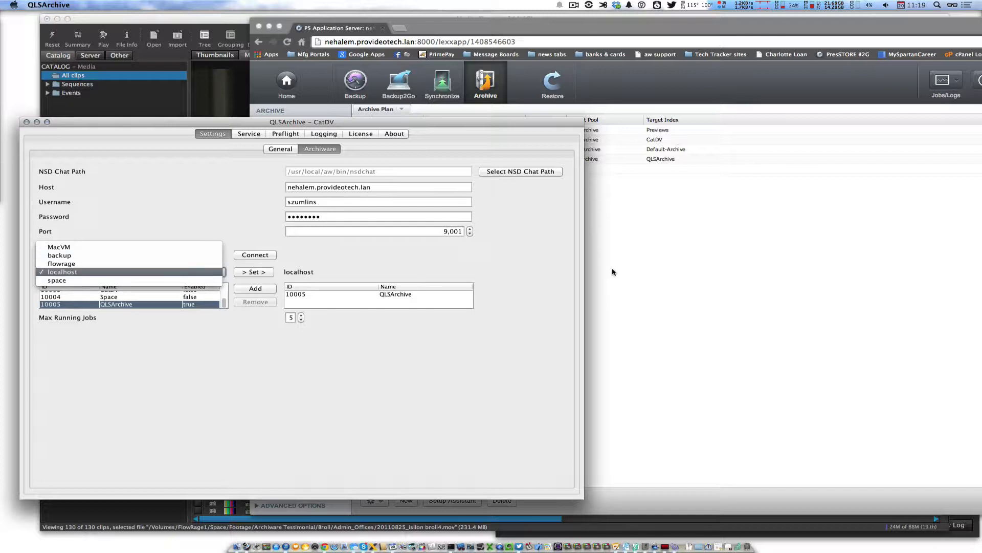
left_click(654, 278)
left_click(283, 177)
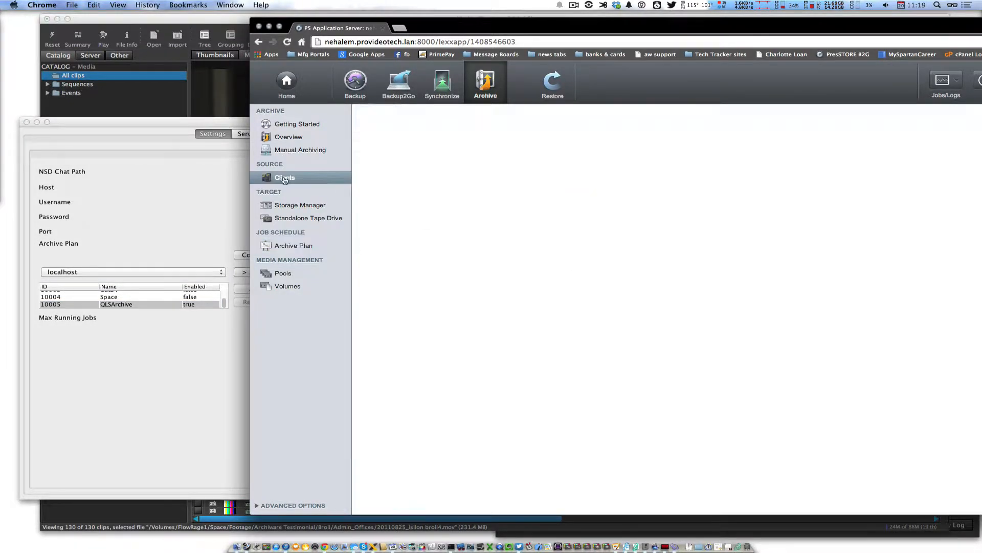
left_click(171, 253)
left_click(102, 274)
left_click(119, 211)
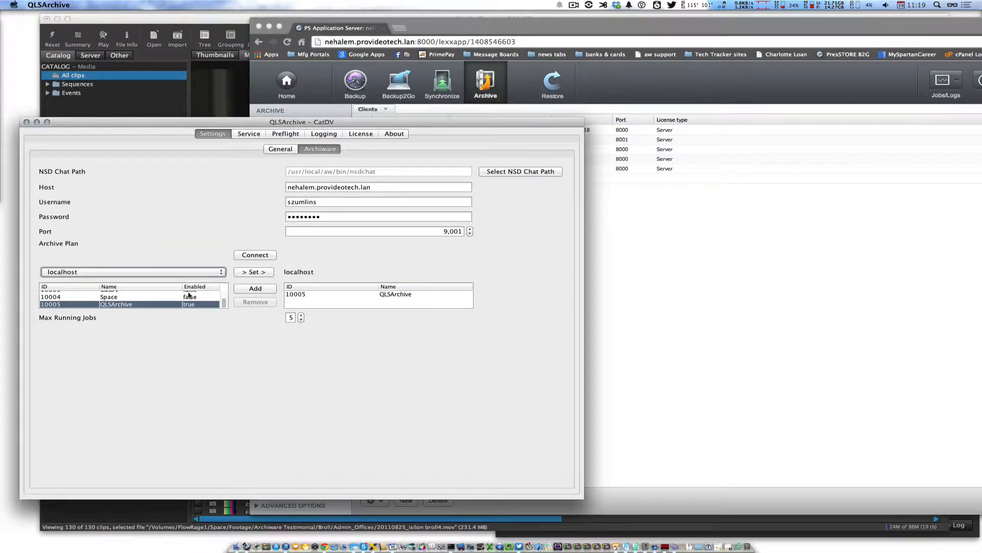
Review the general CatDV Worker settings and browse to the worker executable's folder, cancelling the file selection.
left_click(280, 149)
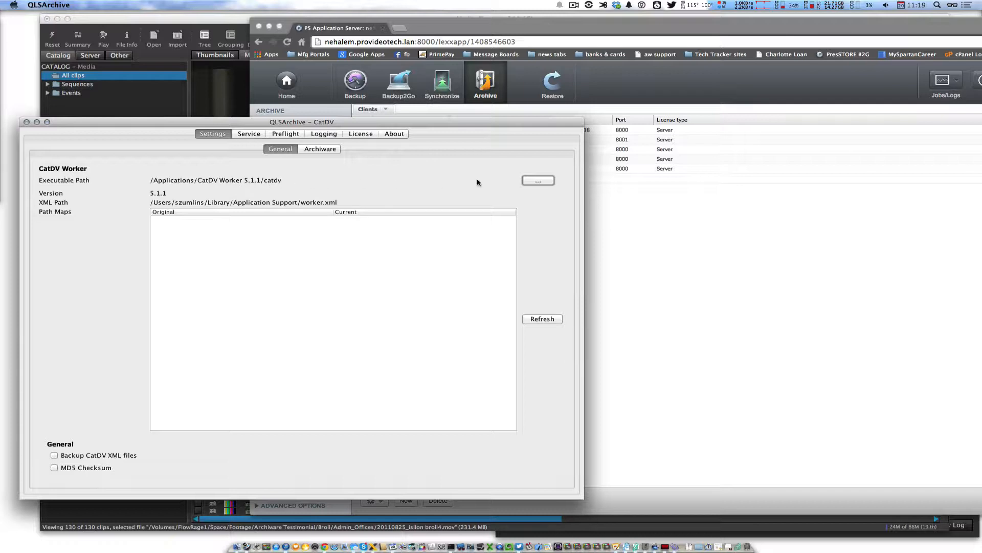
left_click(546, 183)
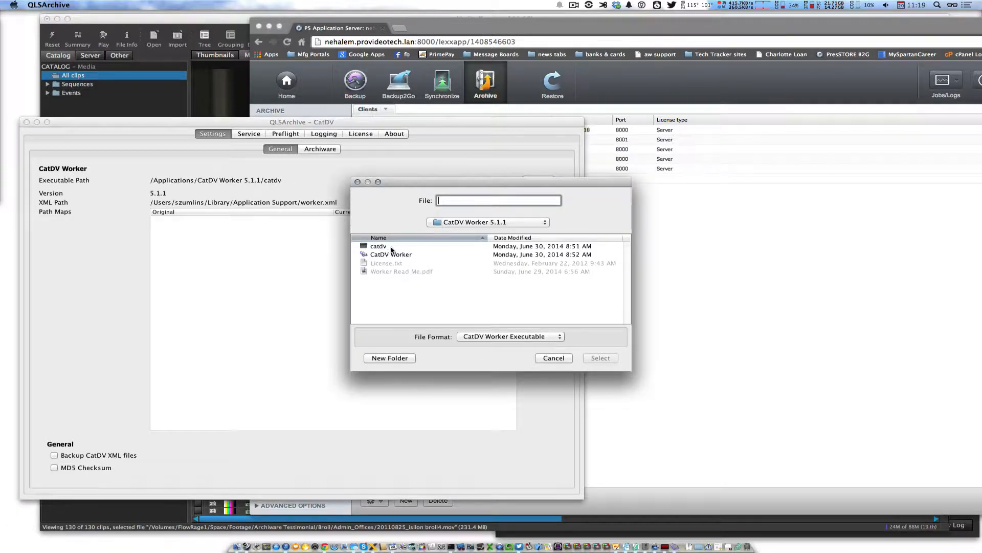
left_click(543, 357)
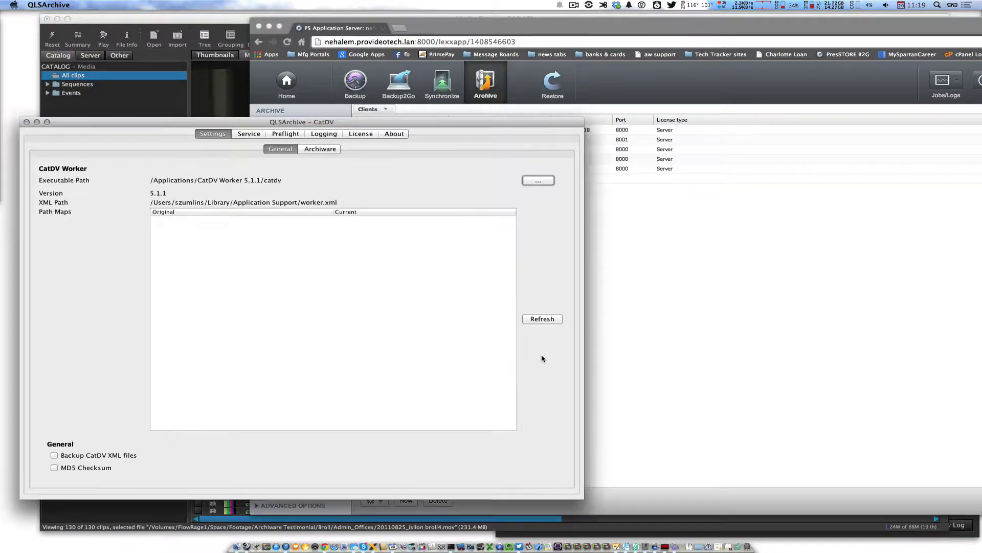
Examine QLSArchive's preflight checks, log, license and About information, and return to the general settings.
left_click(295, 136)
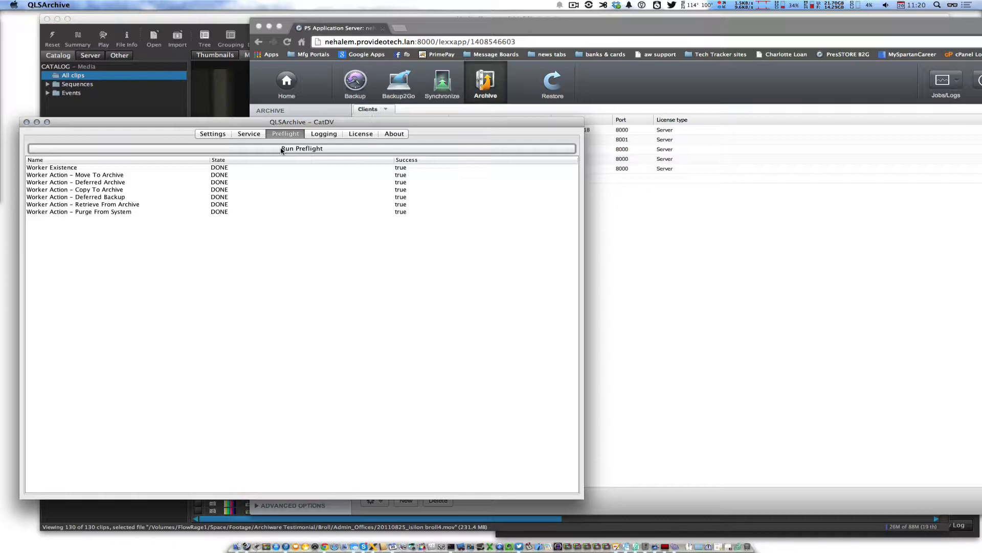
left_click(315, 135)
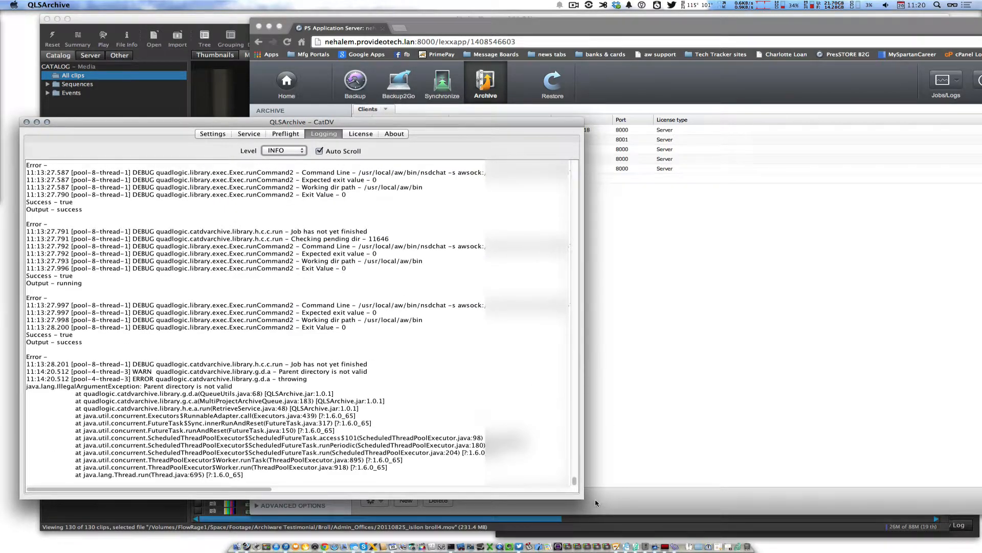
left_click_drag(581, 496, 517, 501)
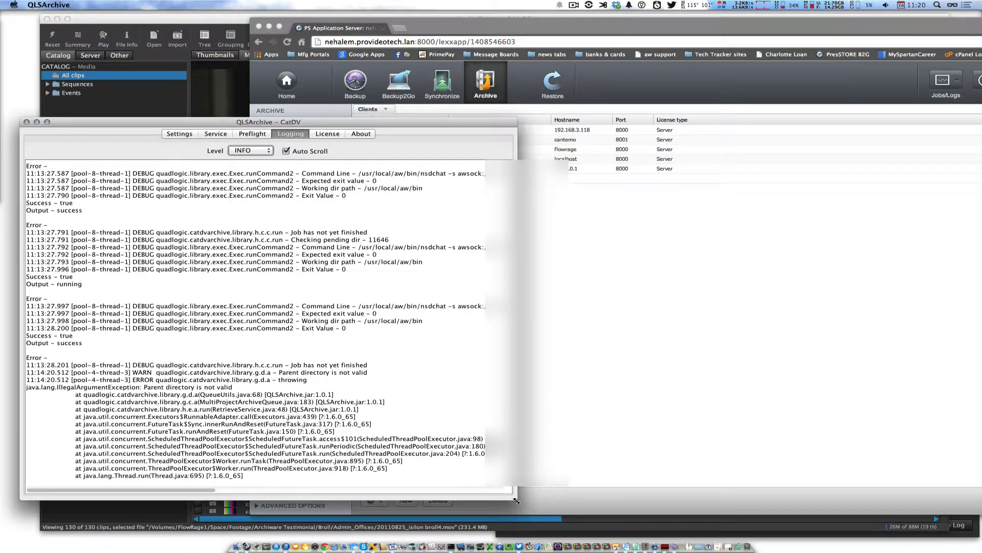
left_click(318, 135)
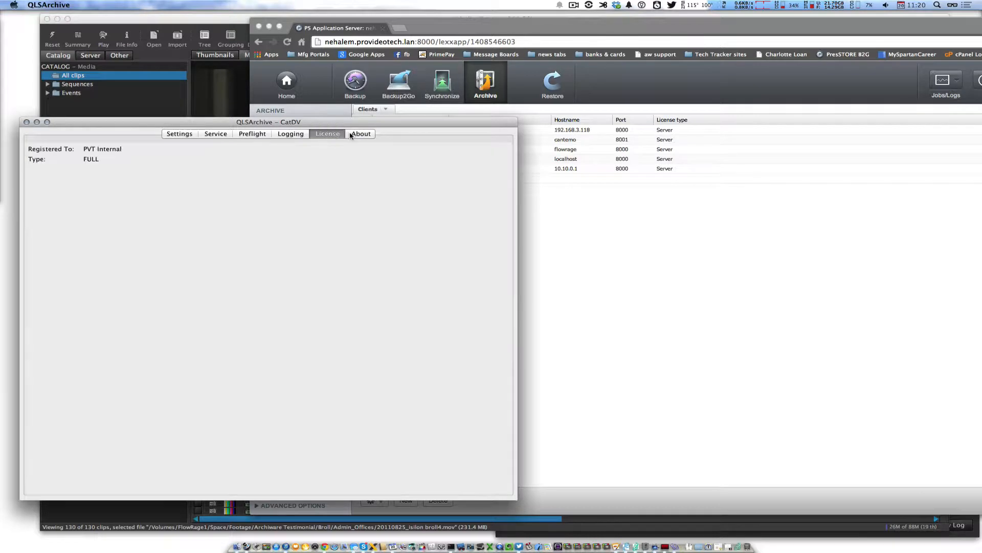
left_click(351, 135)
left_click(172, 138)
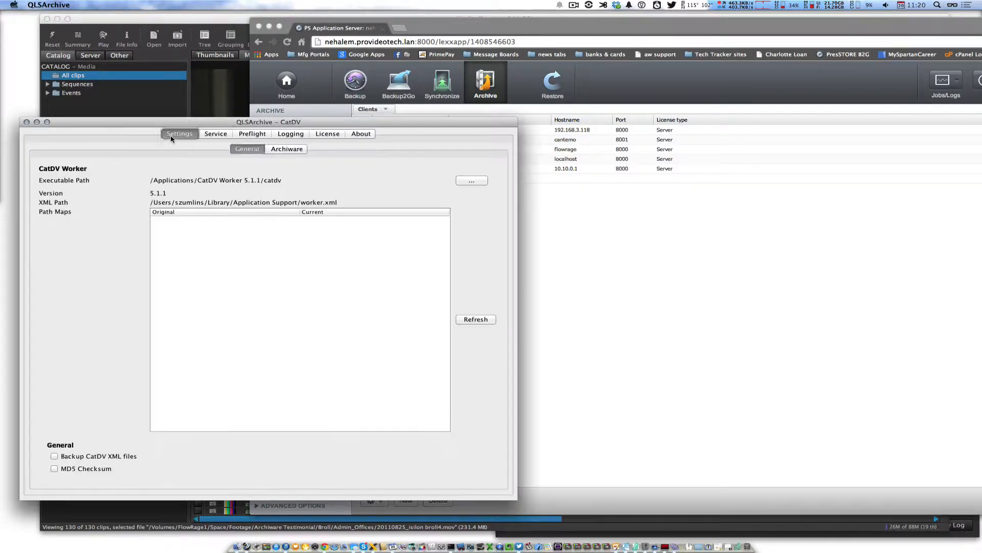
Minimise QLSArchive, switch to CatDV Pro, and examine the summary and QLS Archive metadata of 20110825_isilon broll4.mov.
left_click(37, 122)
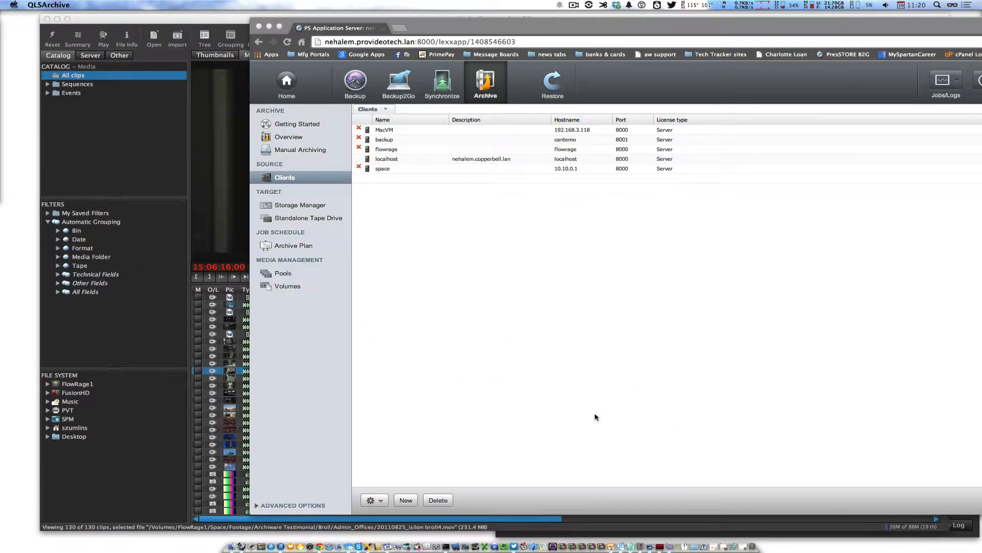
left_click(202, 23)
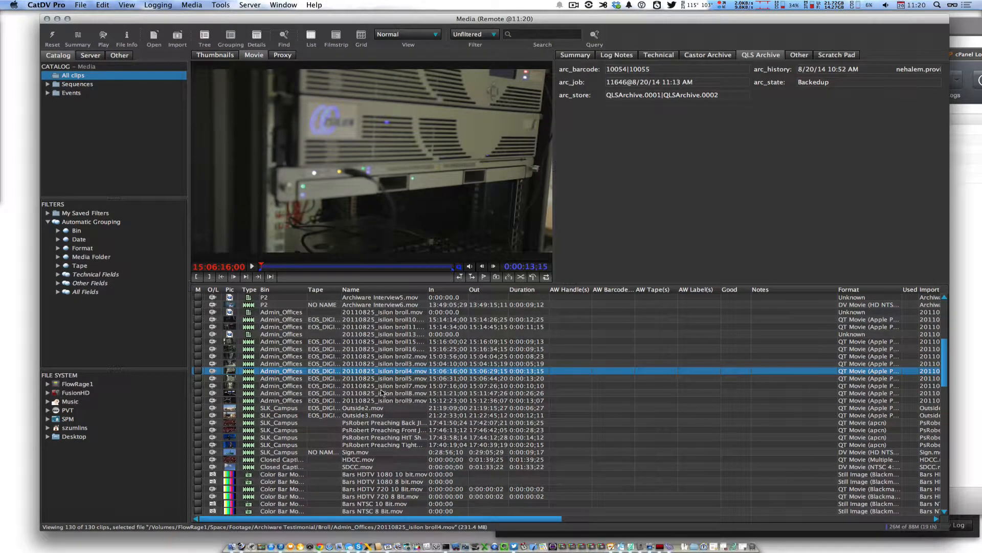
left_click(587, 57)
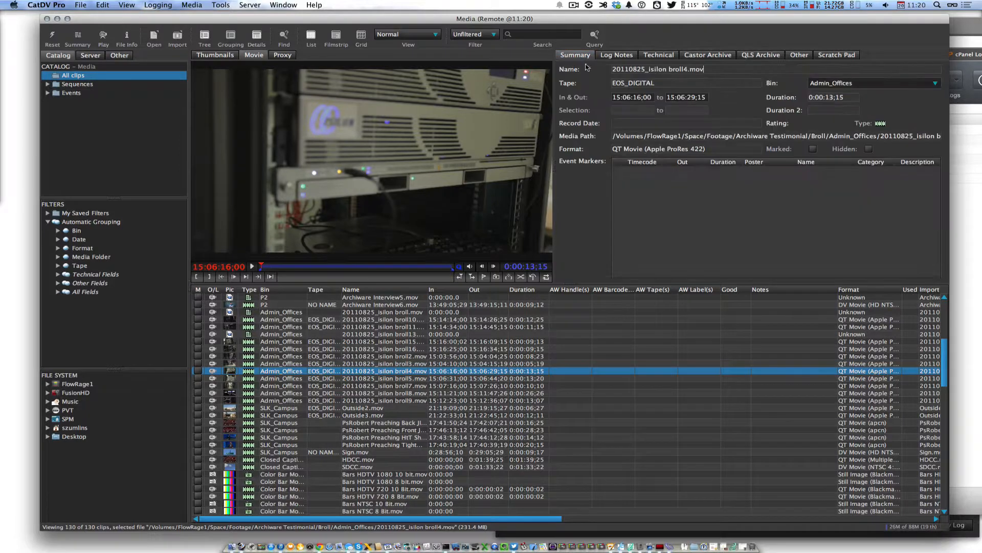
scroll(386, 372, "up", 2)
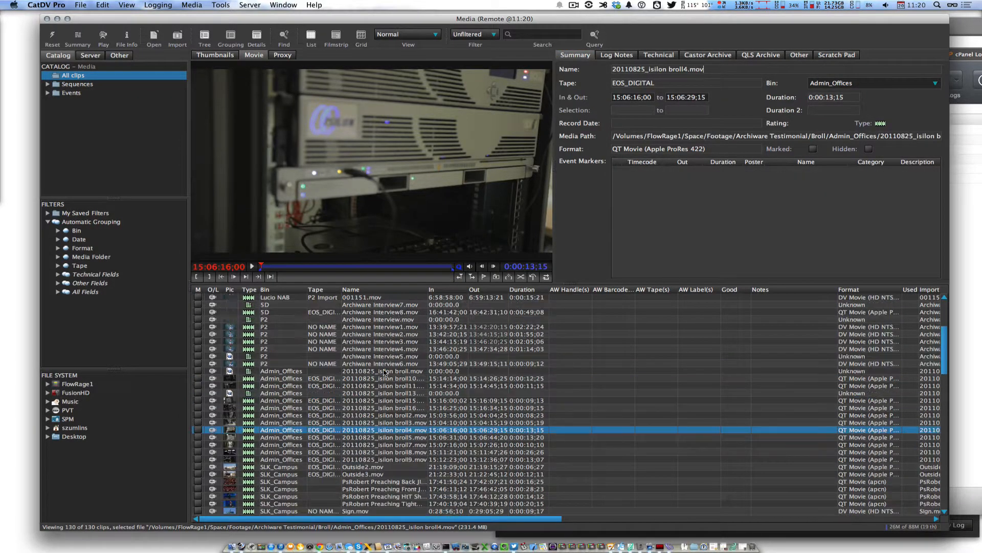
left_click(749, 59)
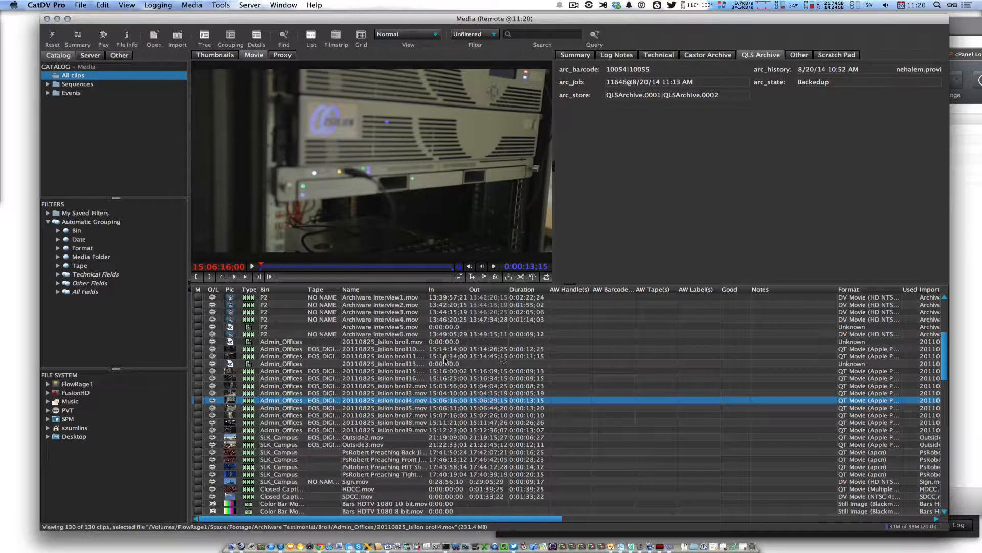
Check the QLS Archive fields of 20110825_isilon broll.mov and Archiware Interview4.mov, and scrub forward in the interview clip.
left_click(412, 342)
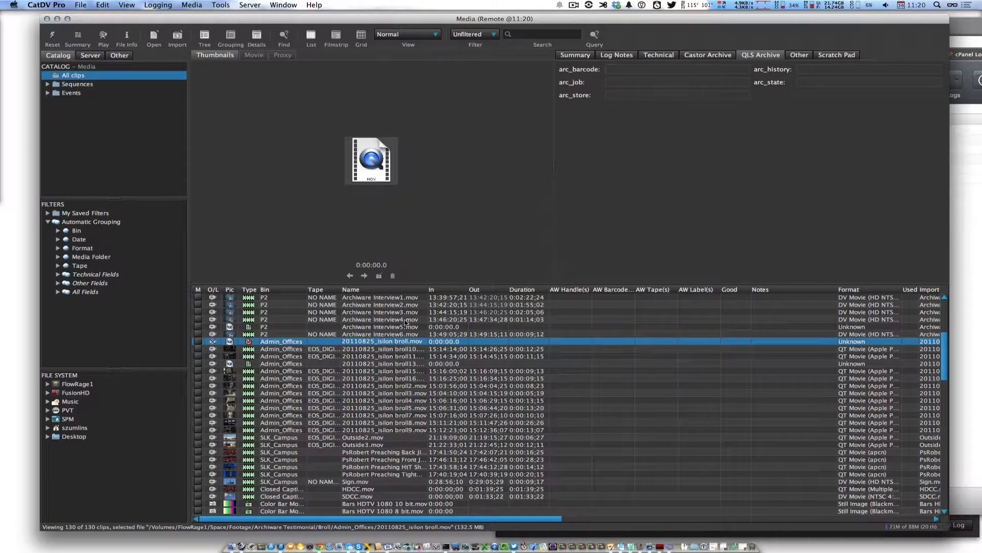
left_click(405, 319)
left_click_drag(294, 267, 320, 266)
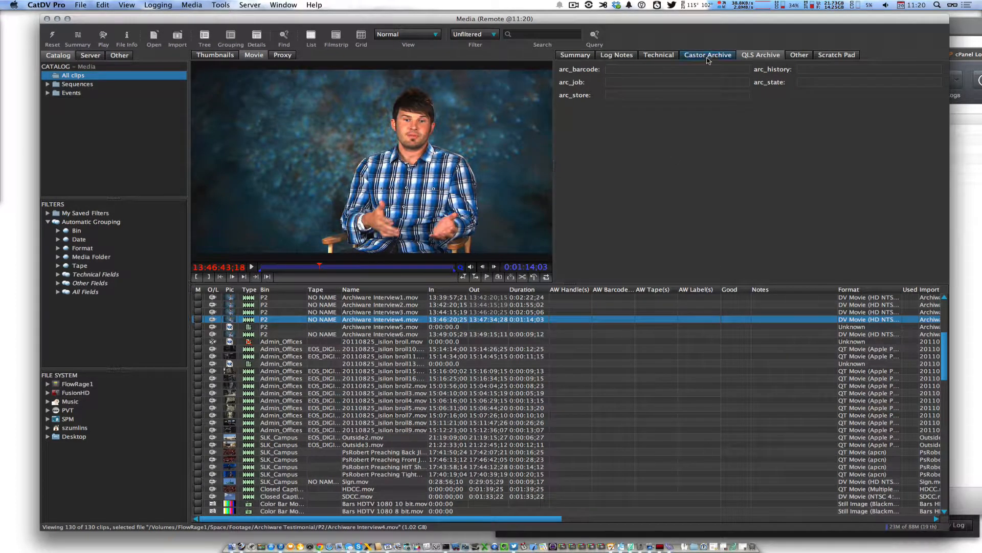
Compare the archive barcode, job, store, history and state fields of the isilon broll4 and broll5 clips.
left_click(375, 403)
left_click(414, 408)
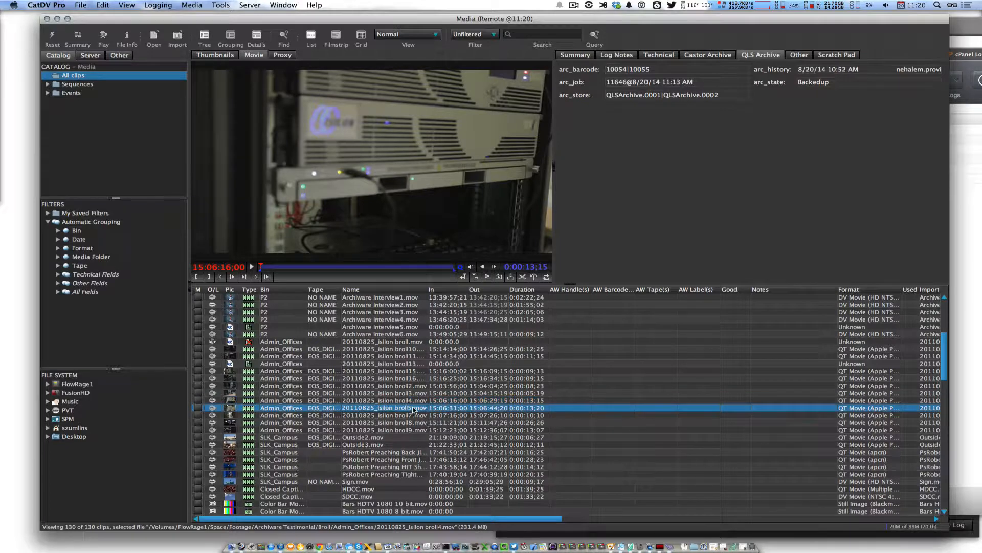
left_click(409, 400)
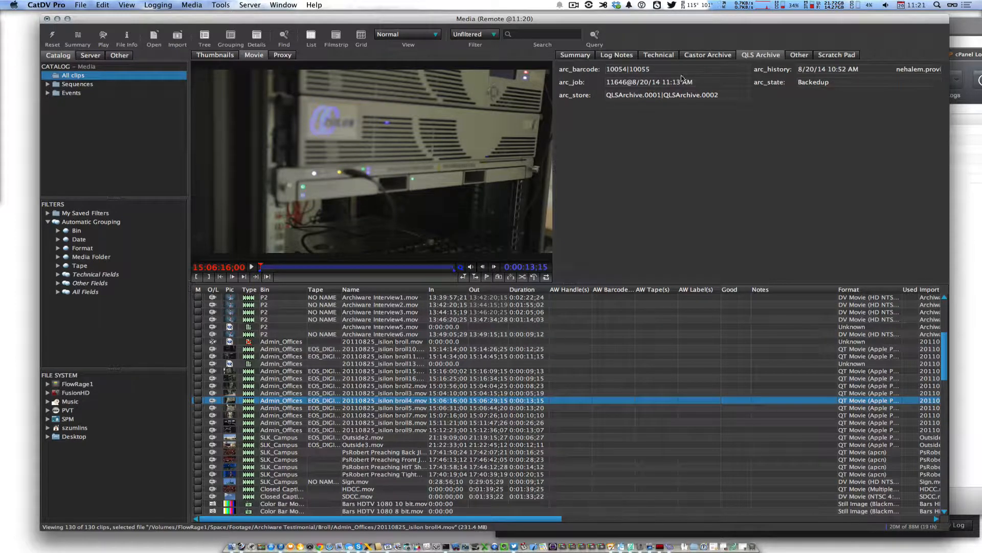
left_click(386, 409)
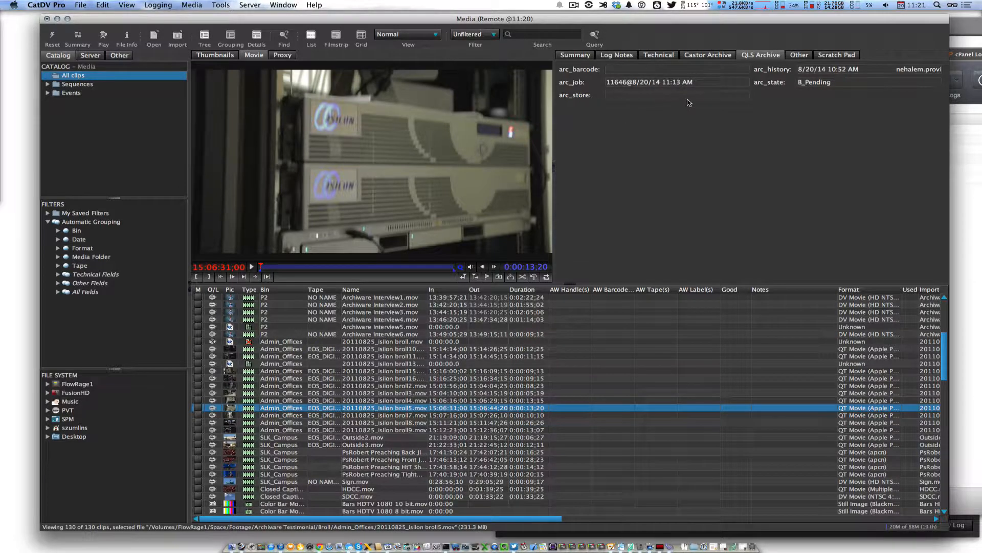
Switch to Archiware P5 in Chrome, review the scheduled and finished jobs in the Job Monitor, and return to CatDV Pro.
left_click(965, 26)
left_click(946, 79)
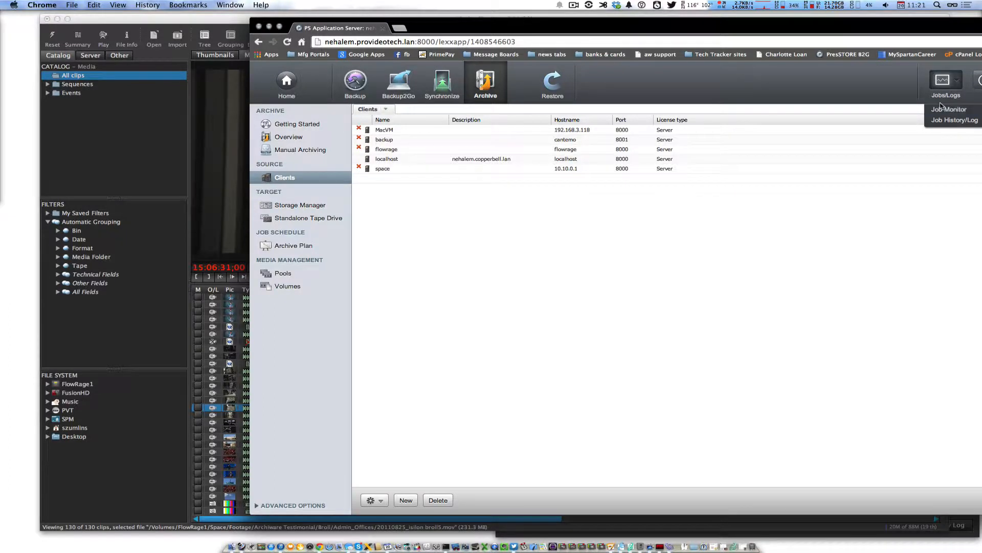
left_click(944, 108)
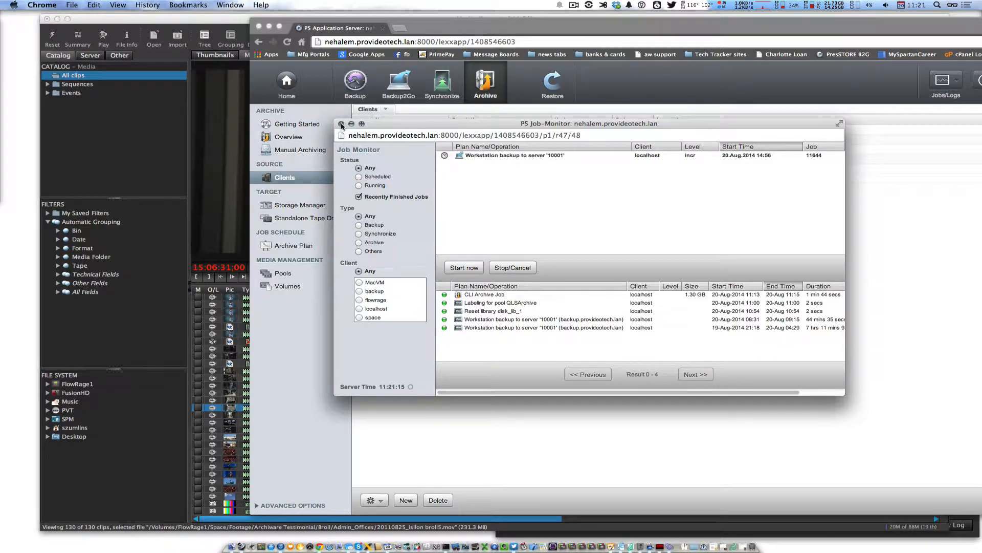
left_click(203, 136)
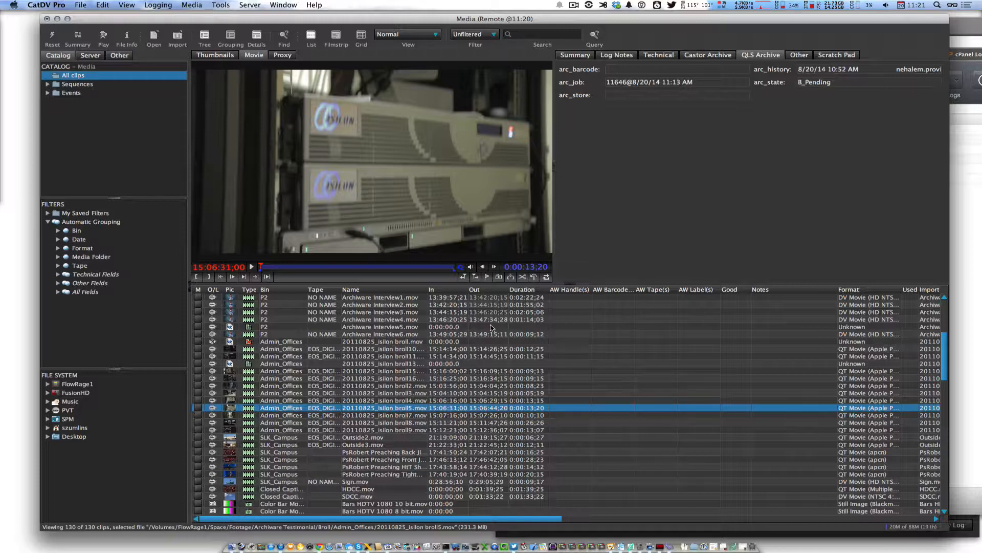
Select the clips Archiware Interview2.mov through Interview4.mov and review the archive commands available for them.
scroll(461, 377, "up", 3)
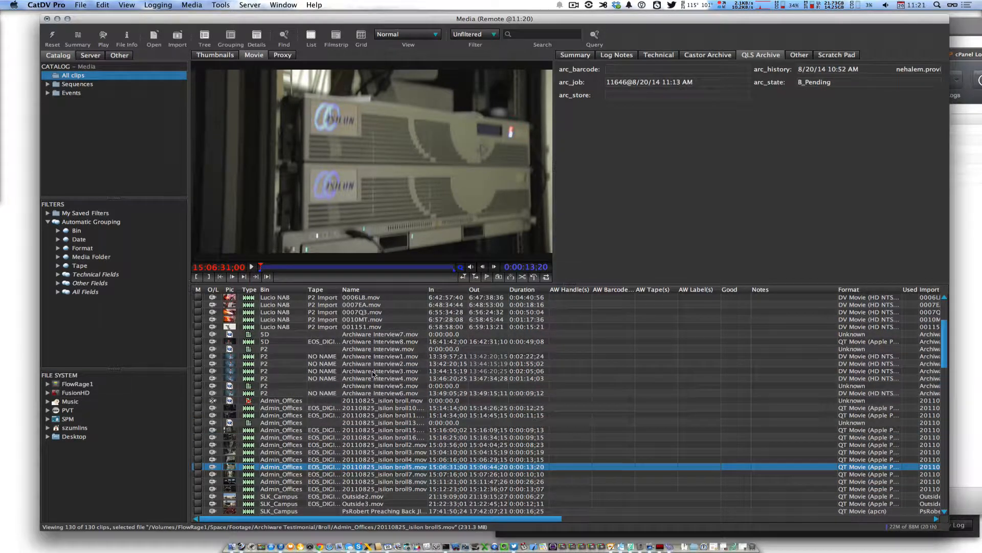
scroll(362, 389, "down", 5)
scroll(363, 397, "up", 5)
left_click(377, 379)
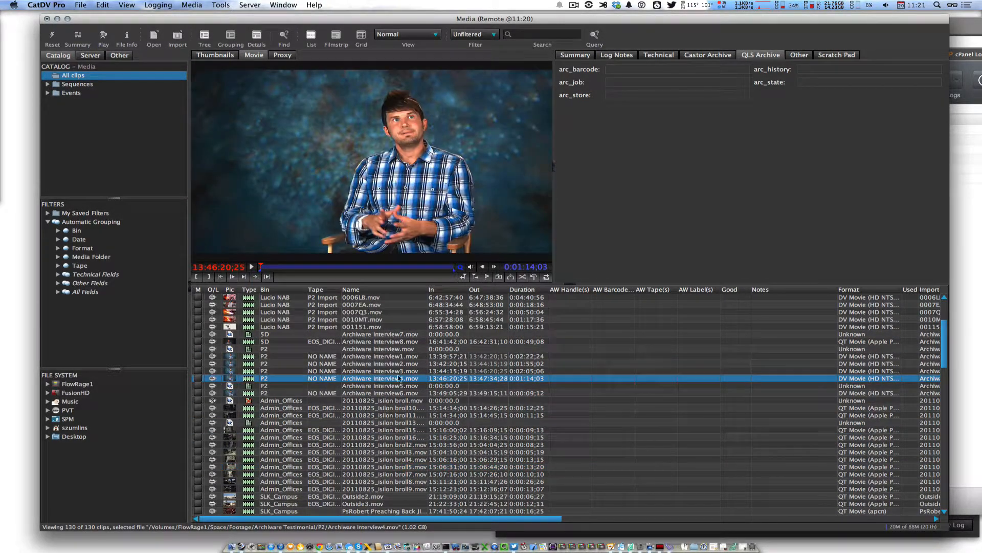
left_click(369, 364, "shift")
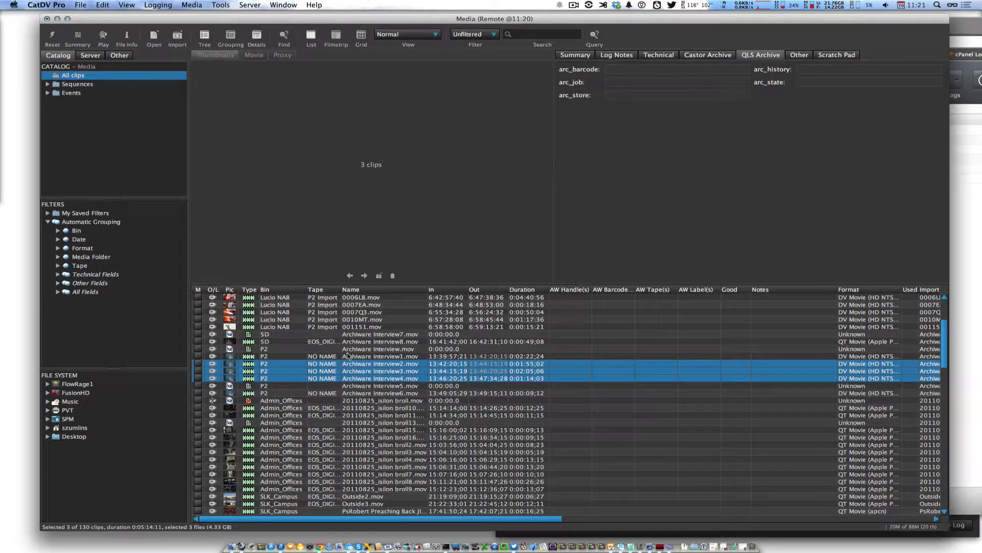
left_click(213, 5)
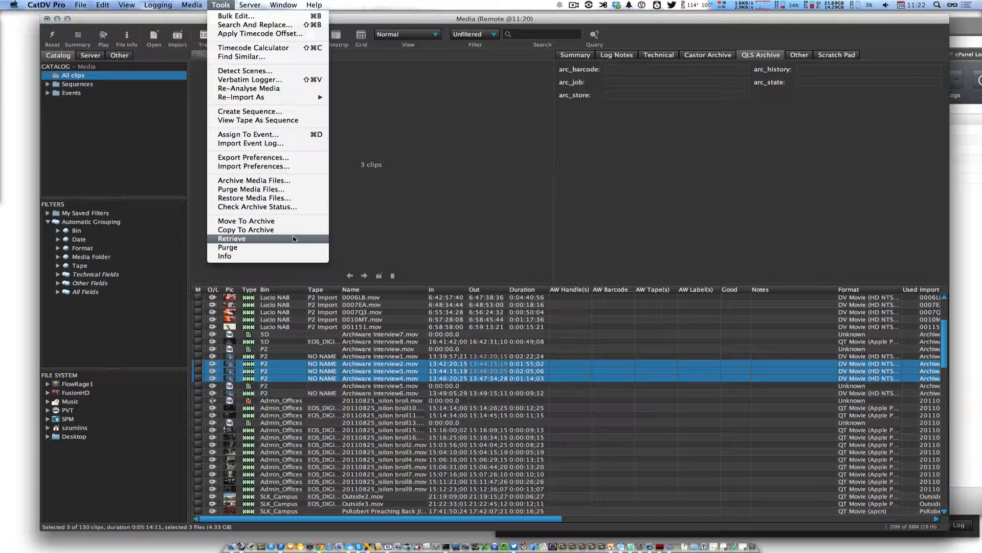
left_click(272, 256)
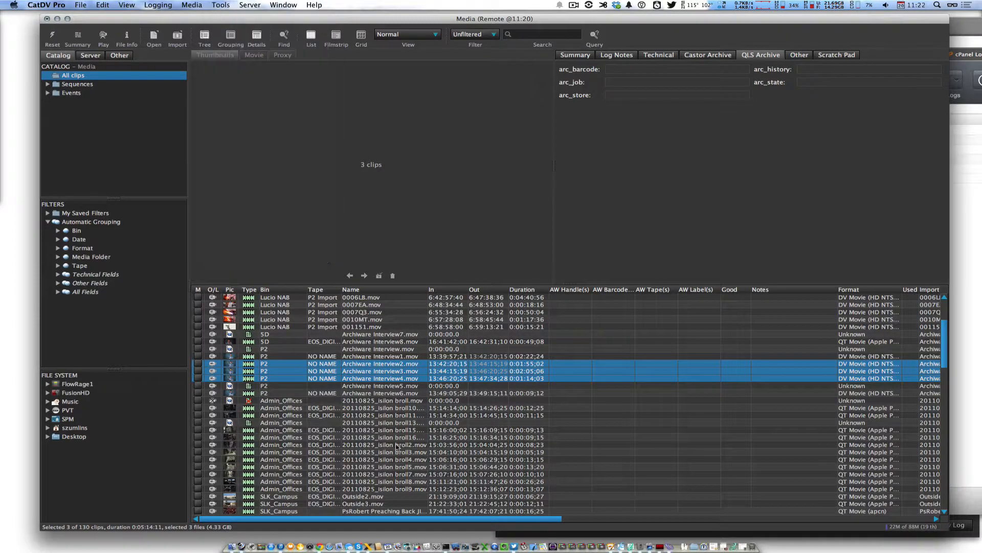
Open the archive Info for 20110825_isilon broll4.mov, check its statistics, refresh the system status, and close it.
left_click(383, 445)
left_click(445, 430)
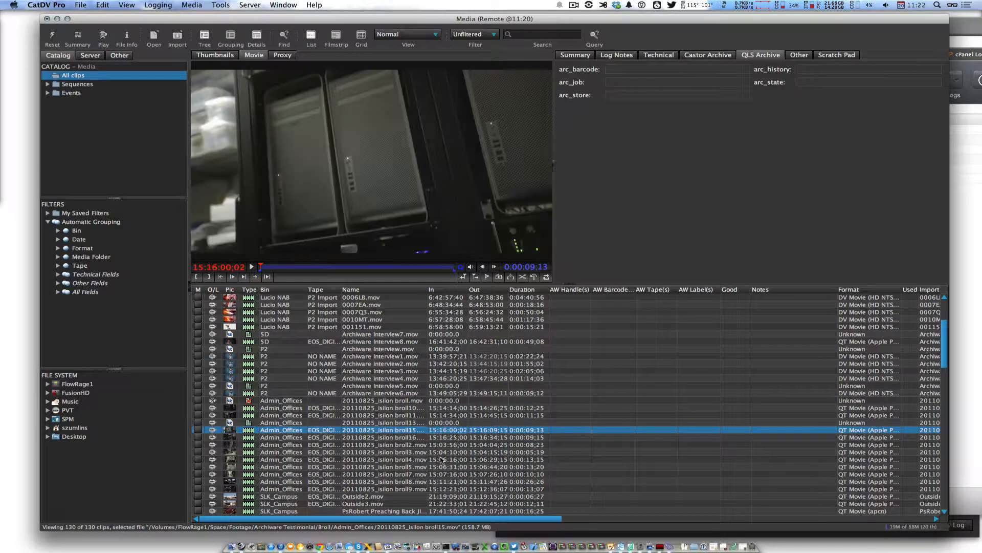
left_click(443, 460)
left_click(221, 5)
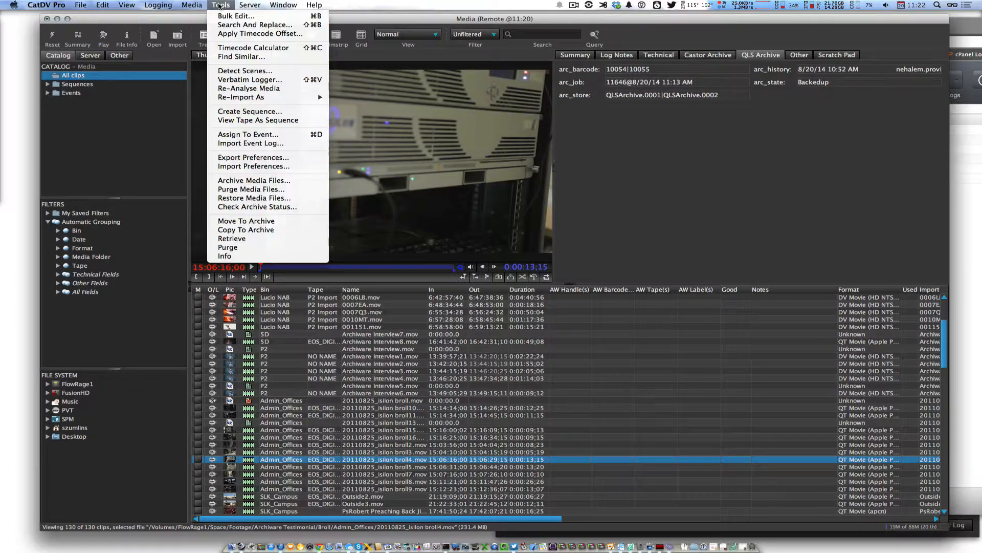
left_click(252, 257)
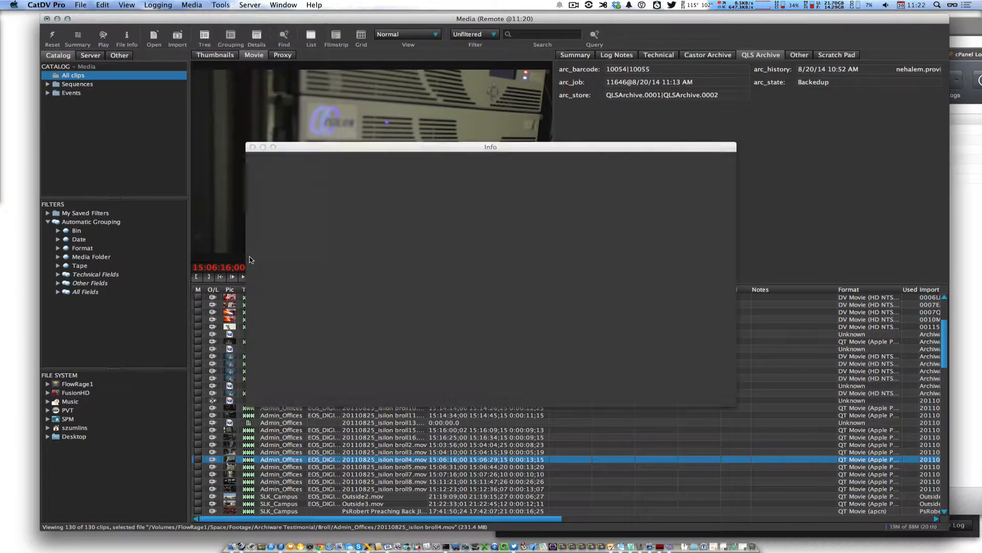
left_click(314, 159)
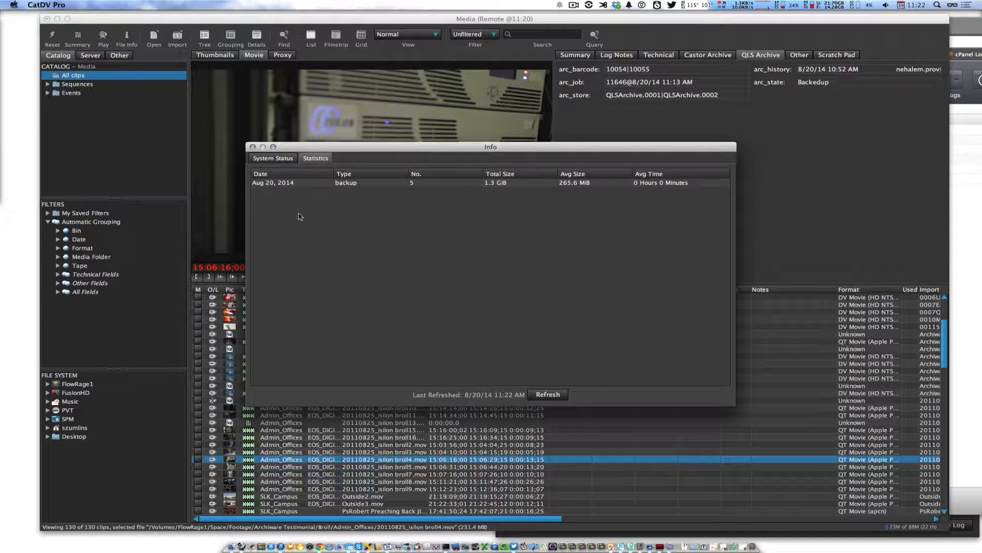
left_click(267, 159)
left_click(714, 390)
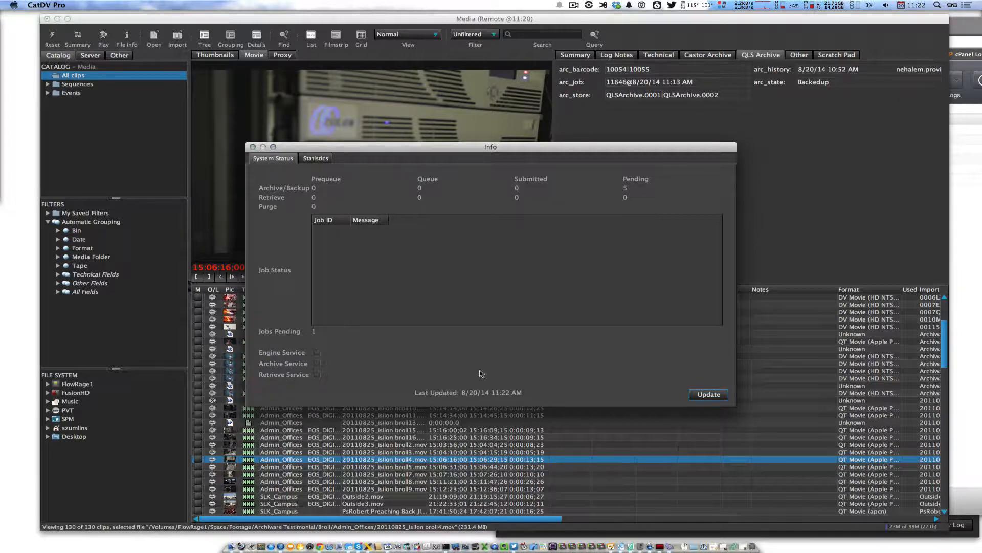
left_click(252, 147)
View the archive history of Archiware Interview1.mov in an enlarged viewer window, and close the viewer.
left_click(225, 5)
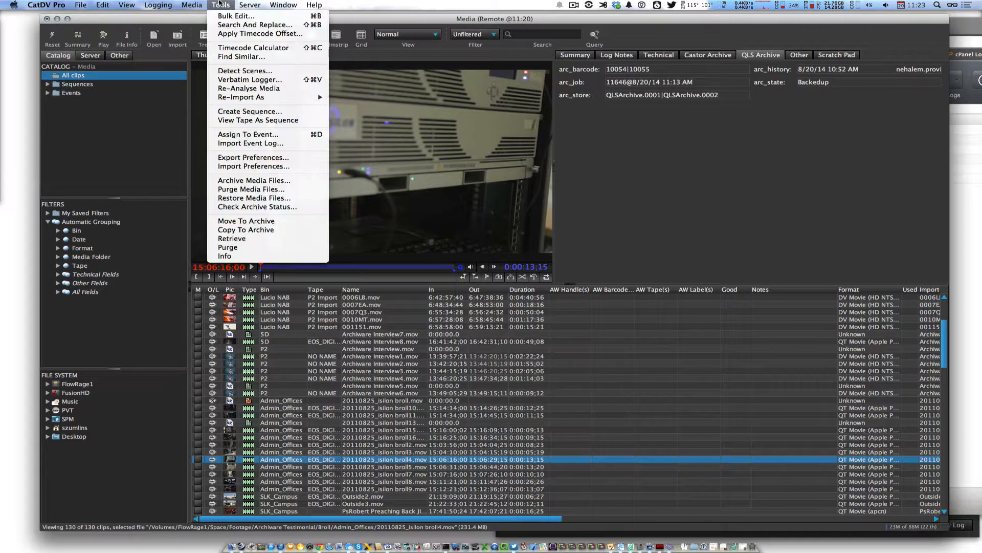
left_click(455, 404)
left_click(350, 353)
left_click(356, 357)
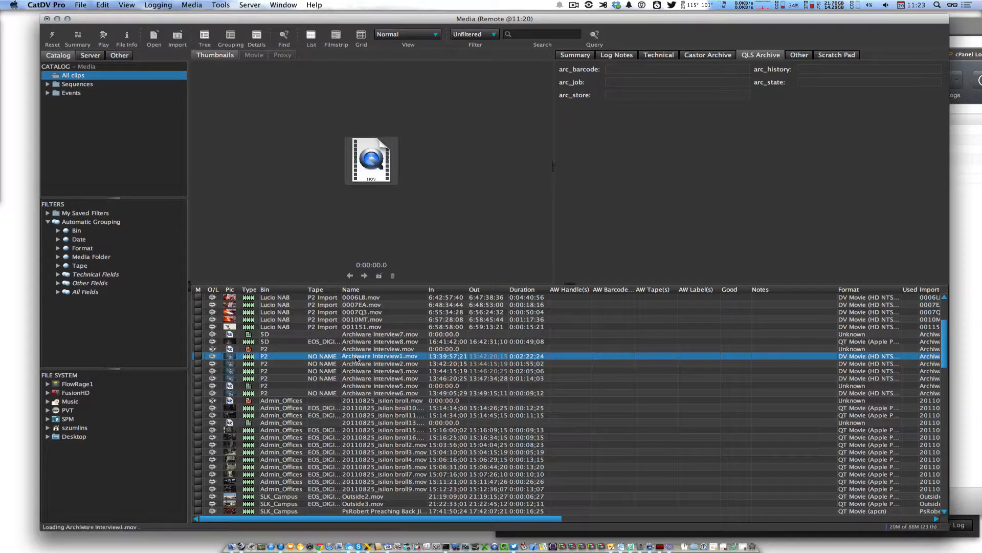
right_click(361, 359)
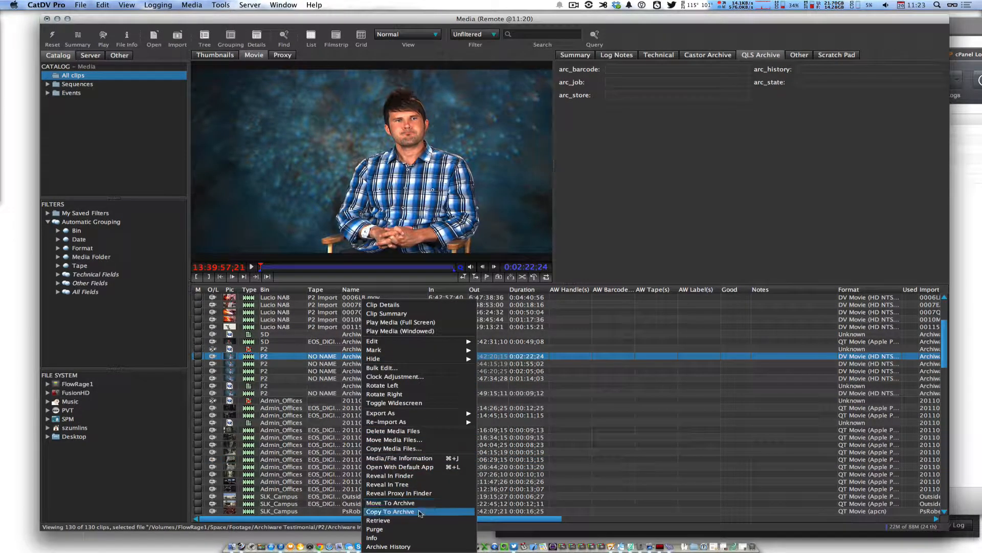
left_click(415, 546)
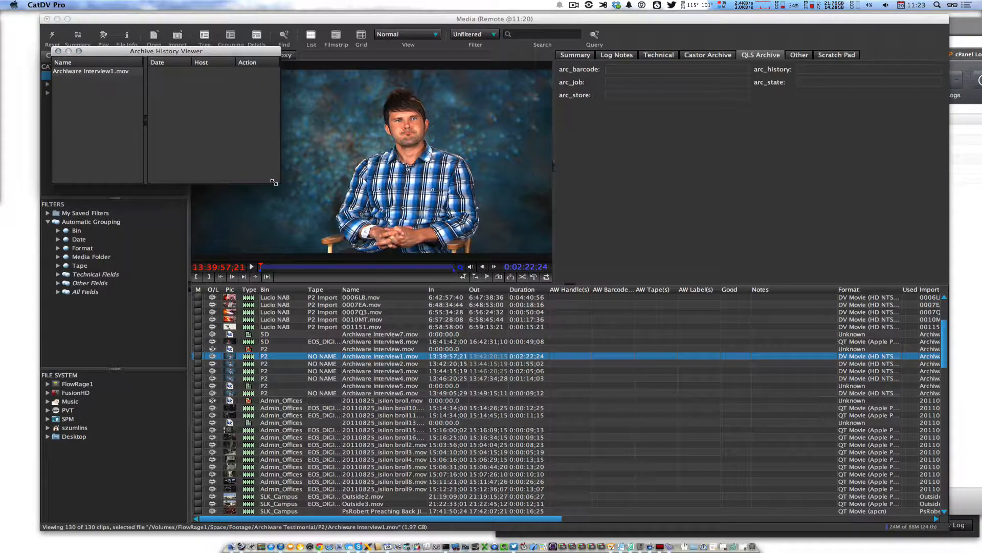
left_click_drag(274, 183, 389, 264)
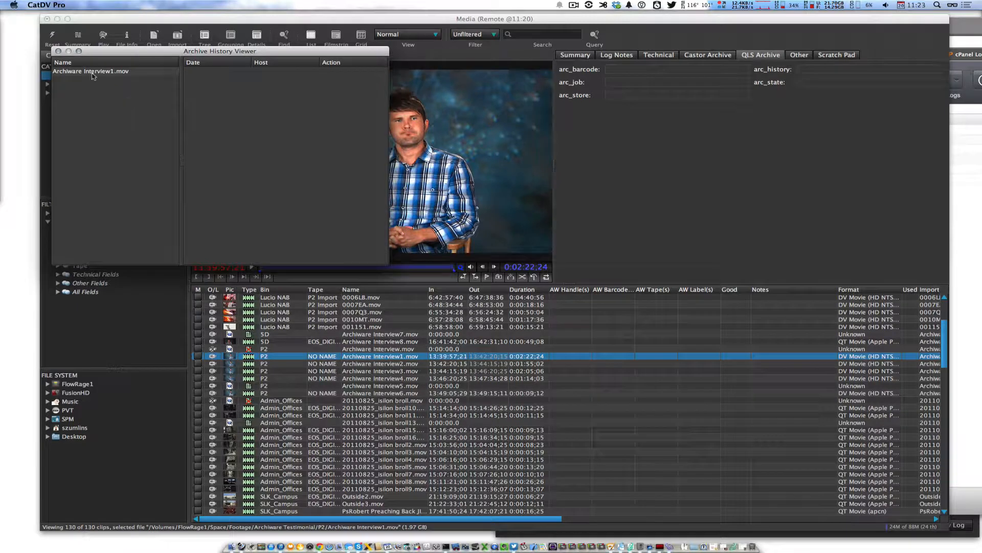
left_click(58, 51)
Examine the archive history entries of 20110825_isilon broll4.mov with the viewer widened to show dates, hosts and actions, and close it.
left_click(403, 457)
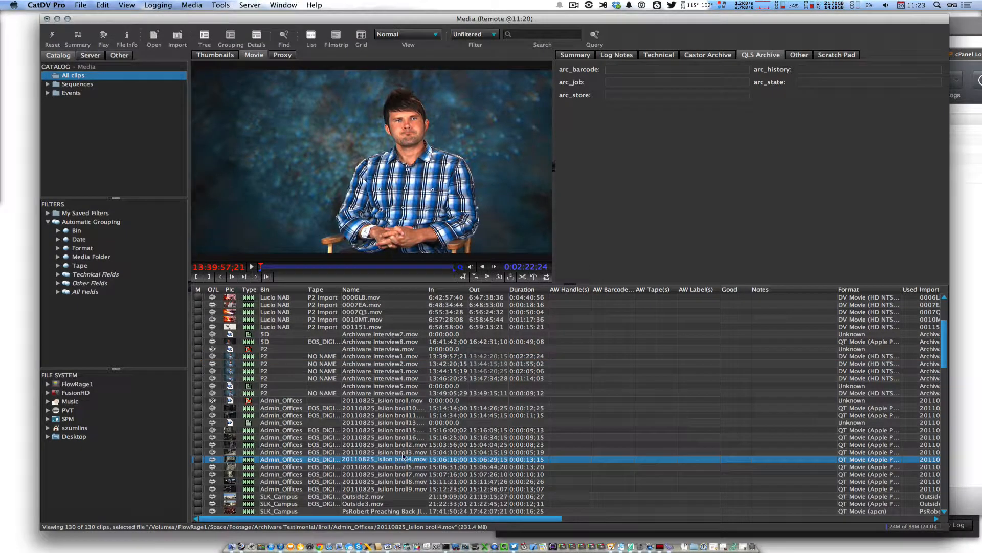
right_click(412, 459)
left_click(475, 546)
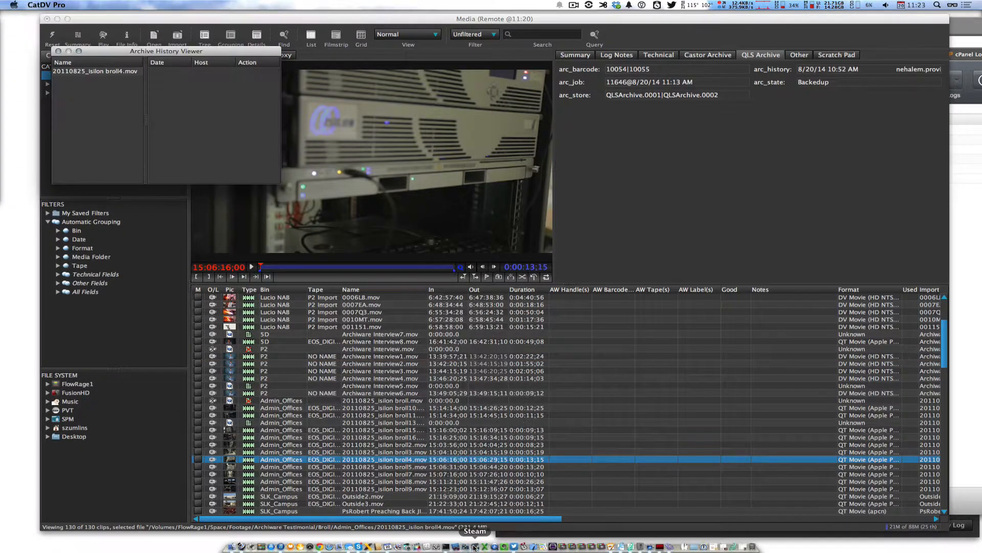
left_click(123, 71)
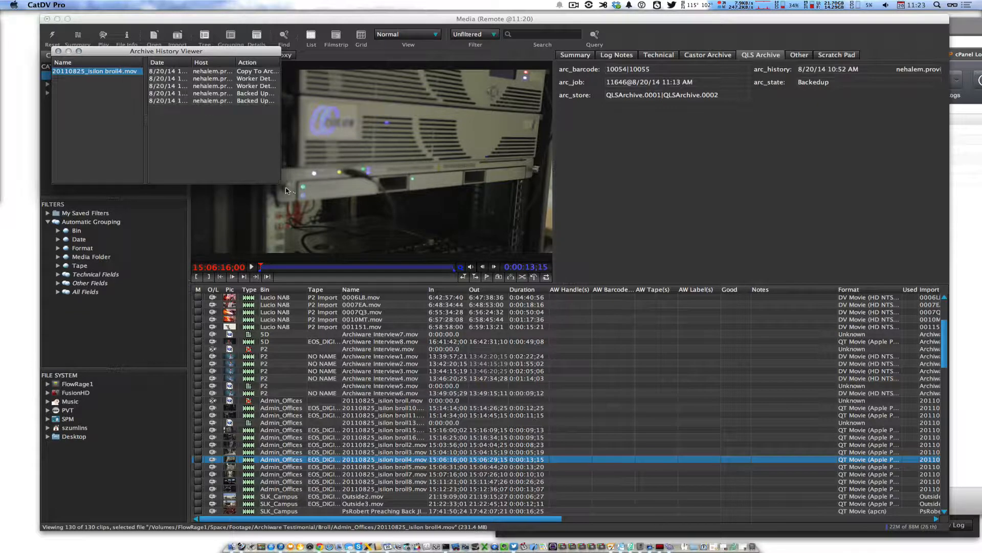
left_click_drag(280, 183, 685, 325)
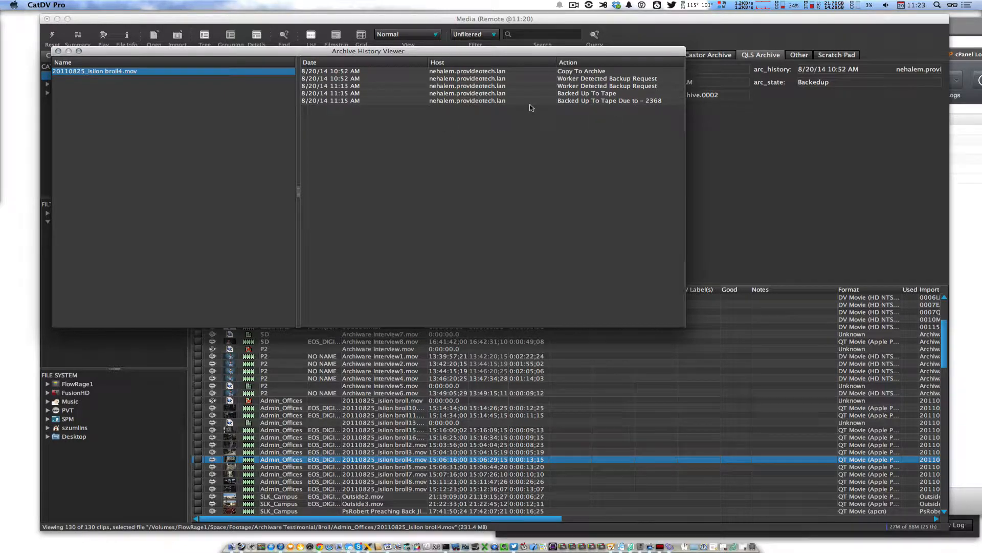
left_click(59, 51)
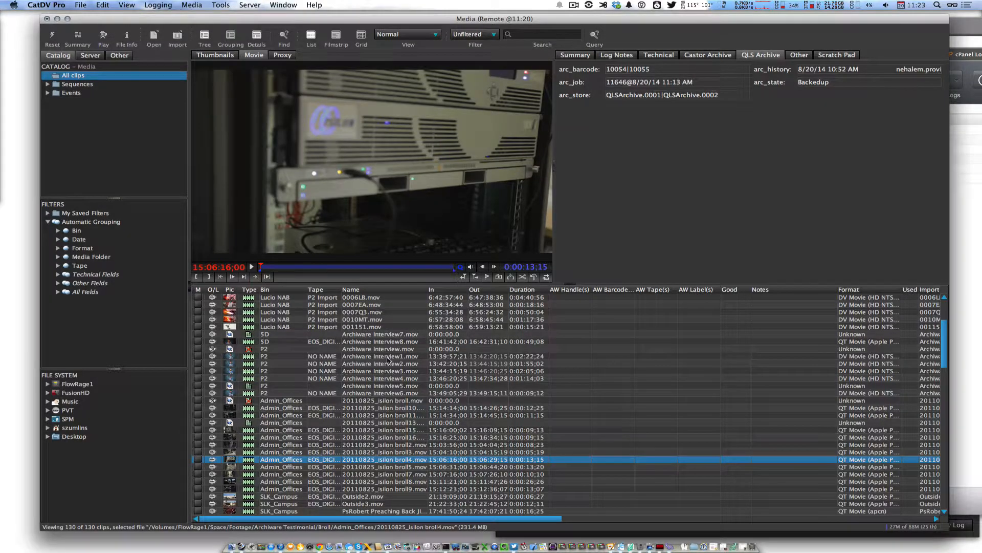
Select the four Lucio NAB clips 00062A.mov through 0007Q3.mov and start Copy To Archive for them.
scroll(389, 360, "down", 2)
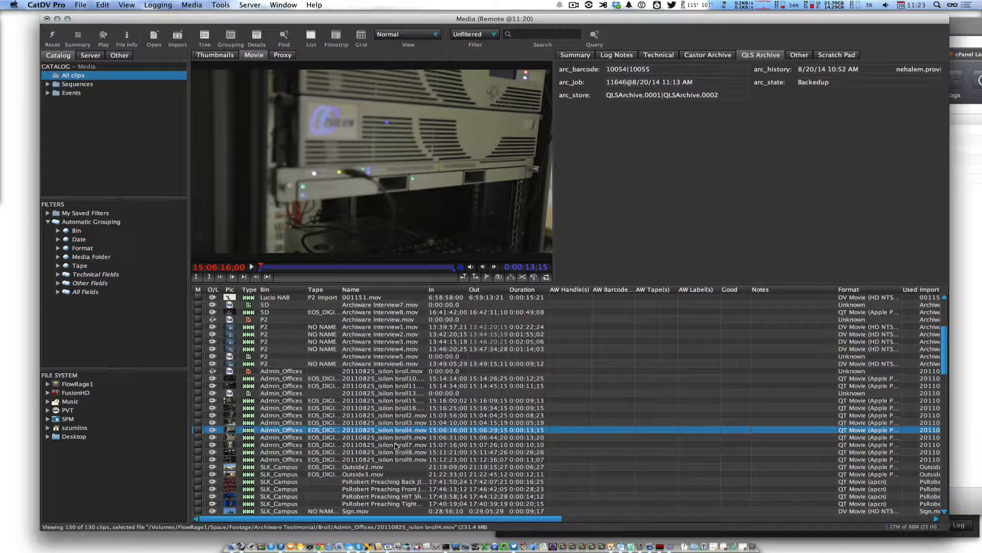
scroll(385, 394, "up", 4)
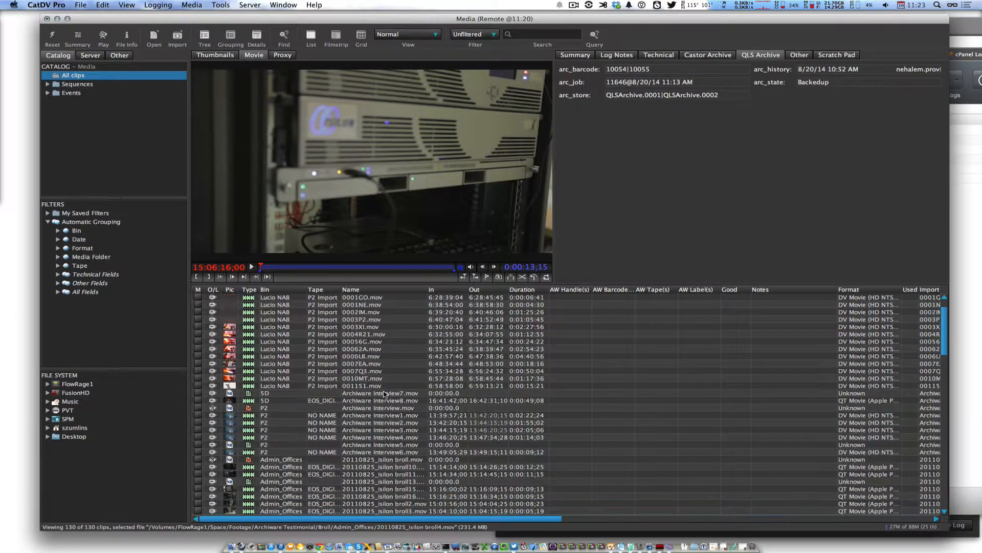
left_click(361, 349)
left_click(364, 371, "shift")
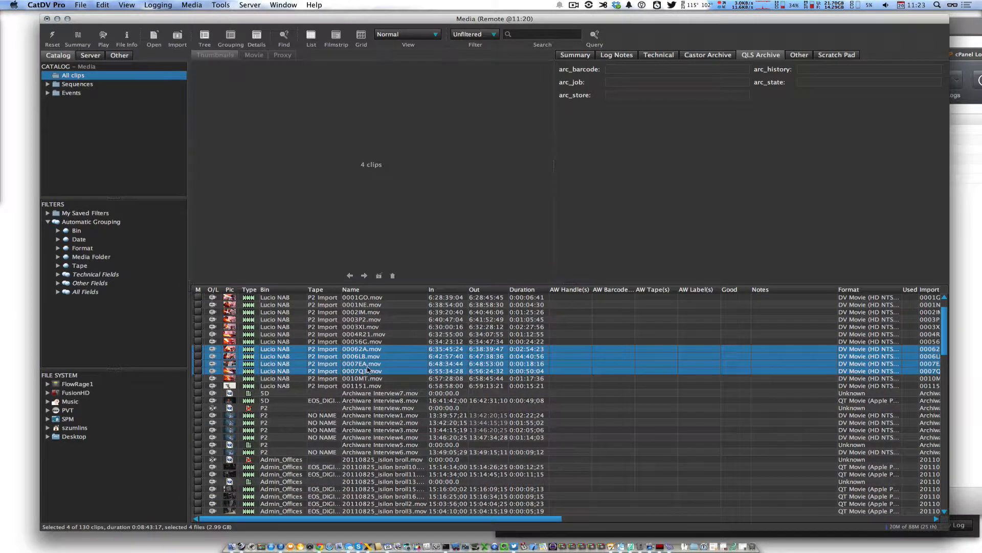
right_click(366, 361)
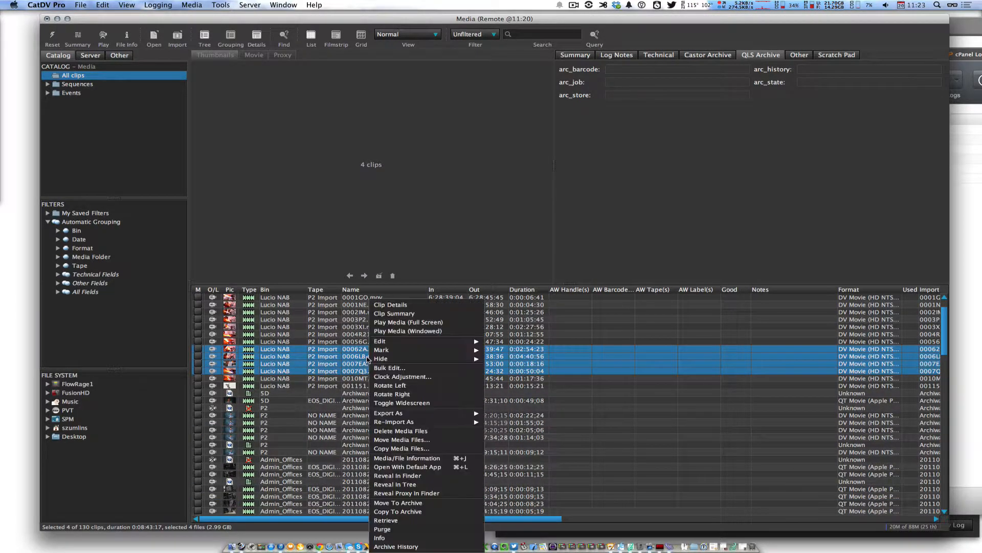
left_click(429, 511)
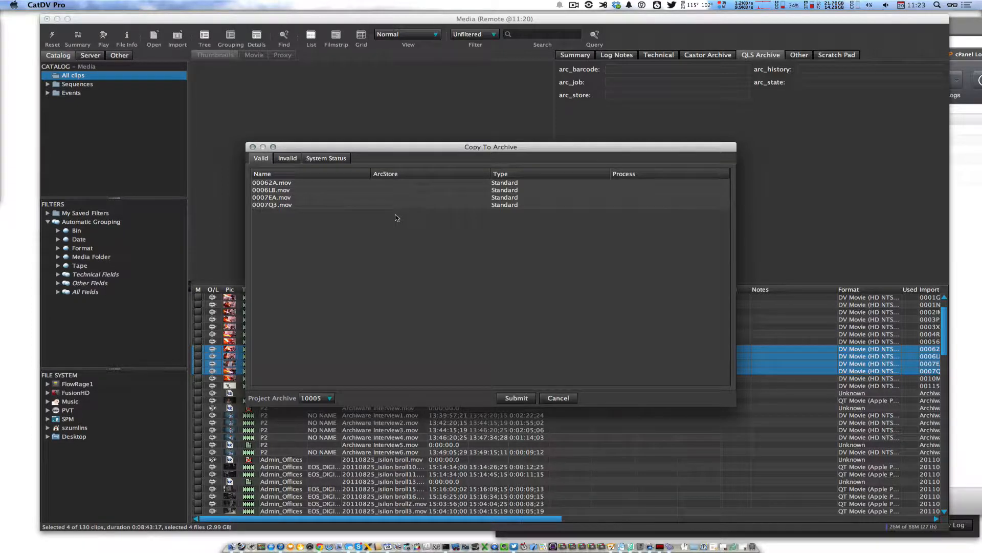
Check the invalid clips, system status and valid clips of the copy request, and keep project archive 10005.
left_click(290, 161)
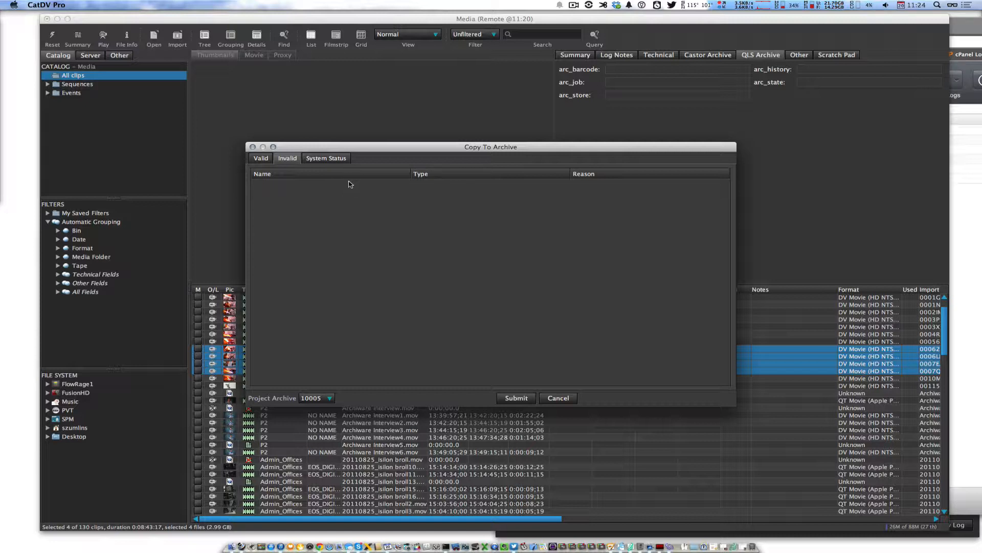
left_click(336, 160)
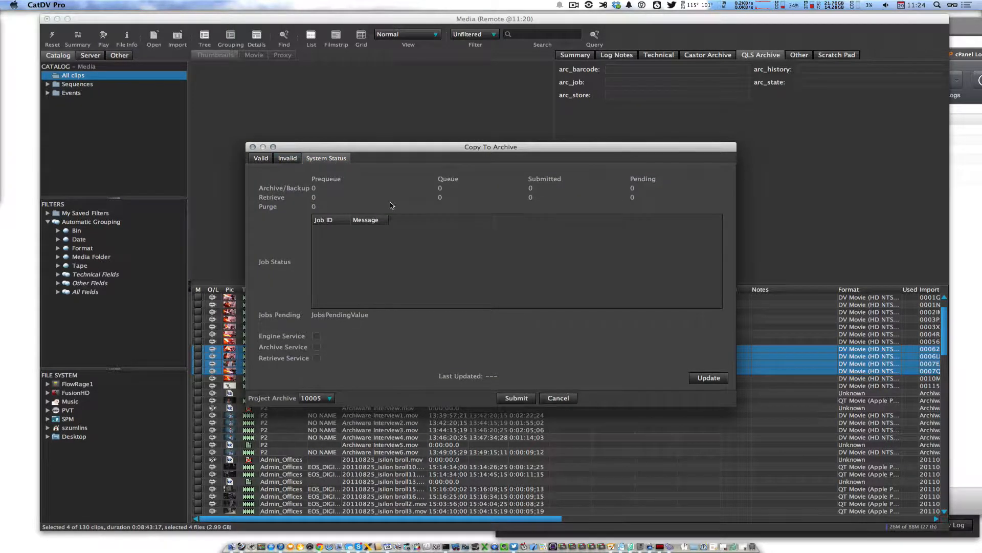
left_click(259, 162)
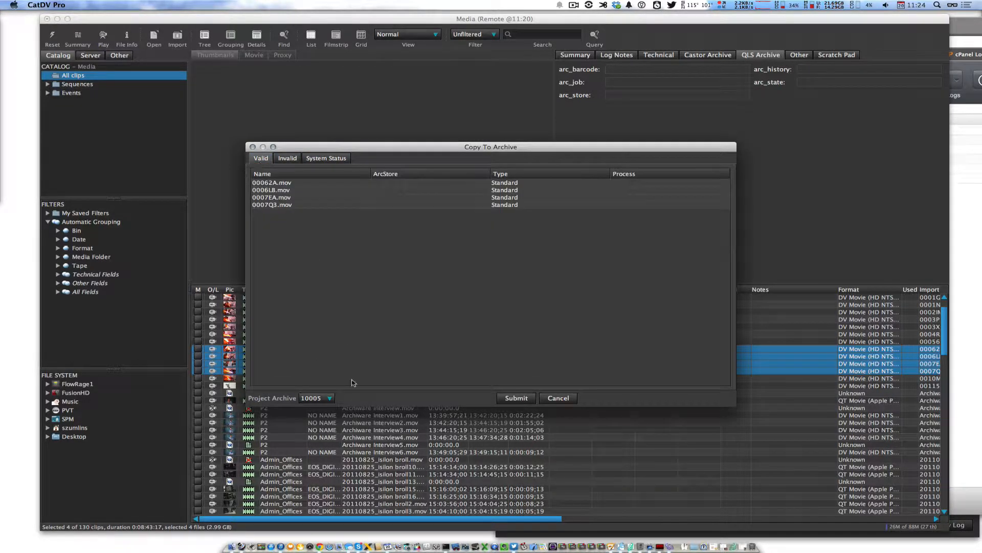
left_click(330, 398)
left_click(346, 403)
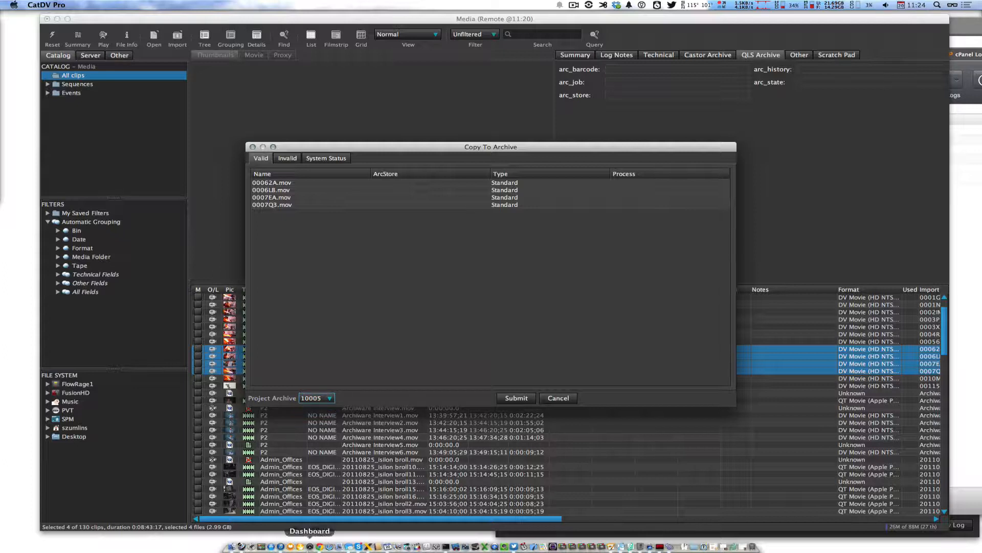
Switch to Archiware P5 in Chrome and locate the QLSArchive plan 10005 among the archive plans.
left_click(317, 547)
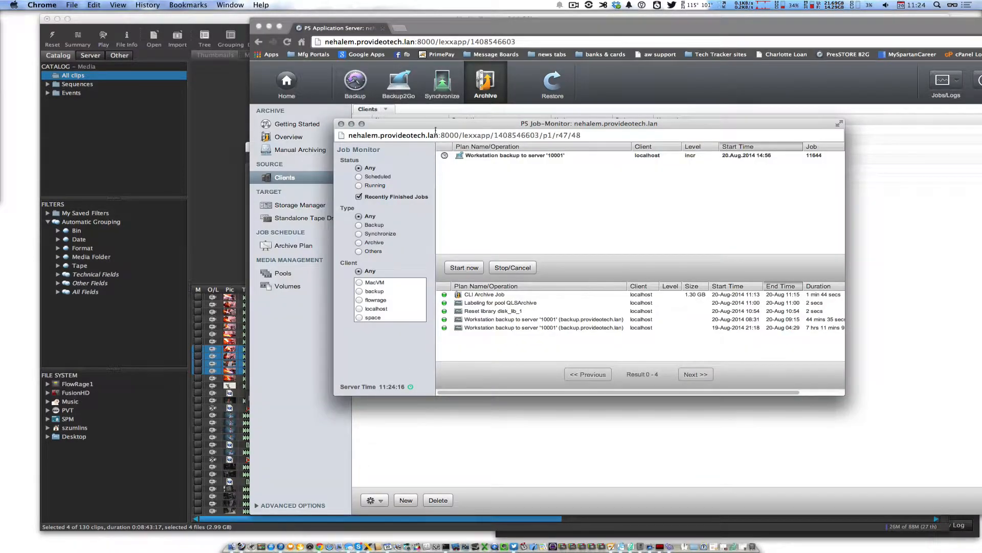
left_click(410, 263)
left_click(279, 249)
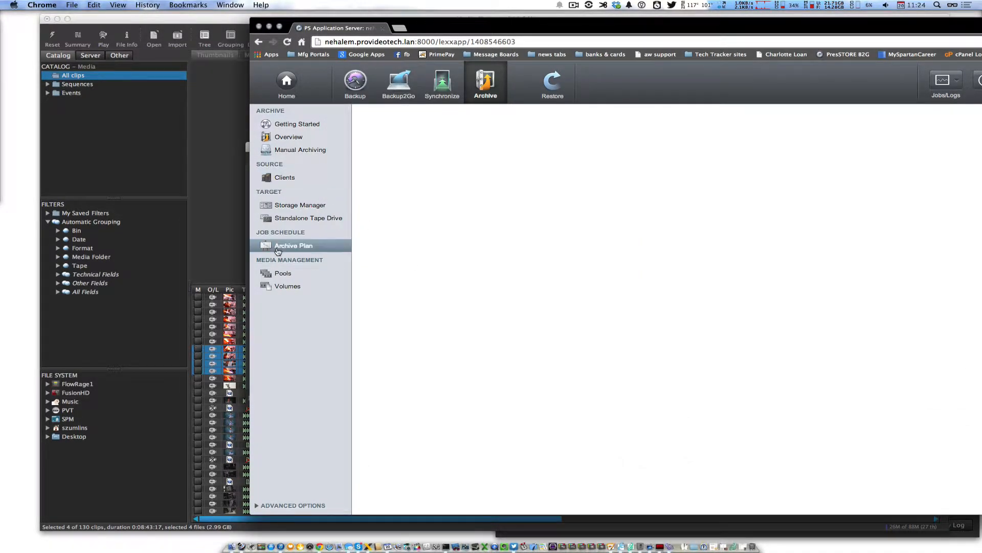
left_click(389, 160)
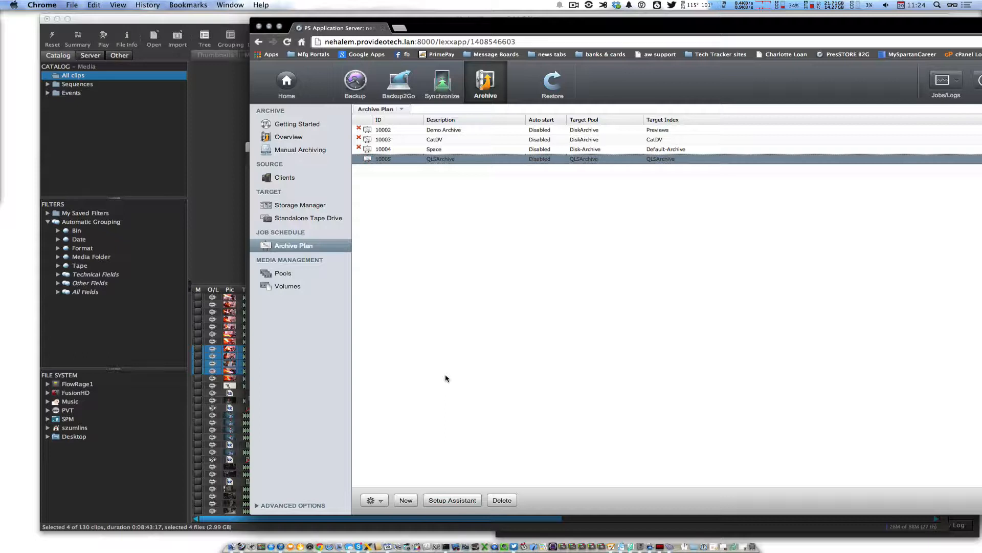
Return to CatDV, submit the Copy To Archive request with project archive 10005, and dismiss the publish summary.
left_click(246, 265)
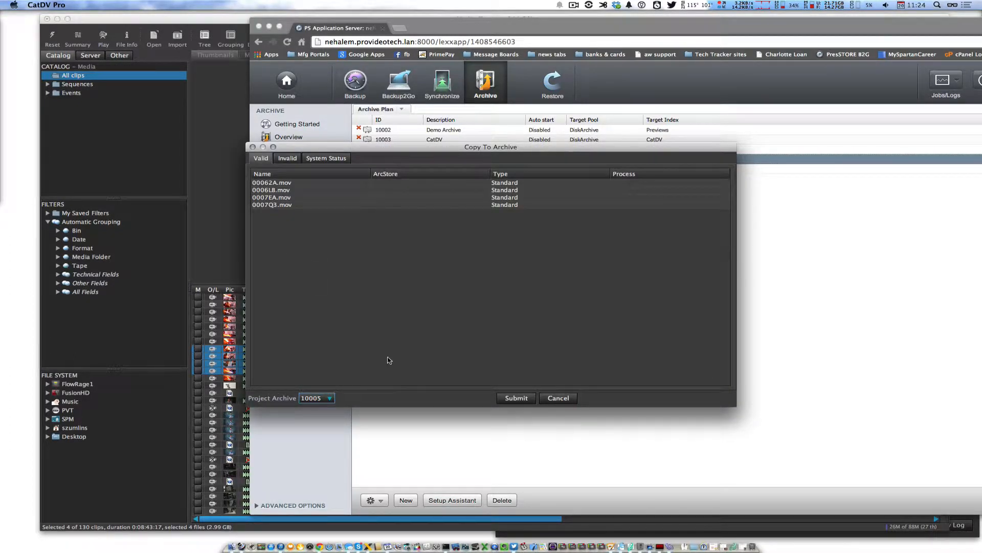
left_click(514, 398)
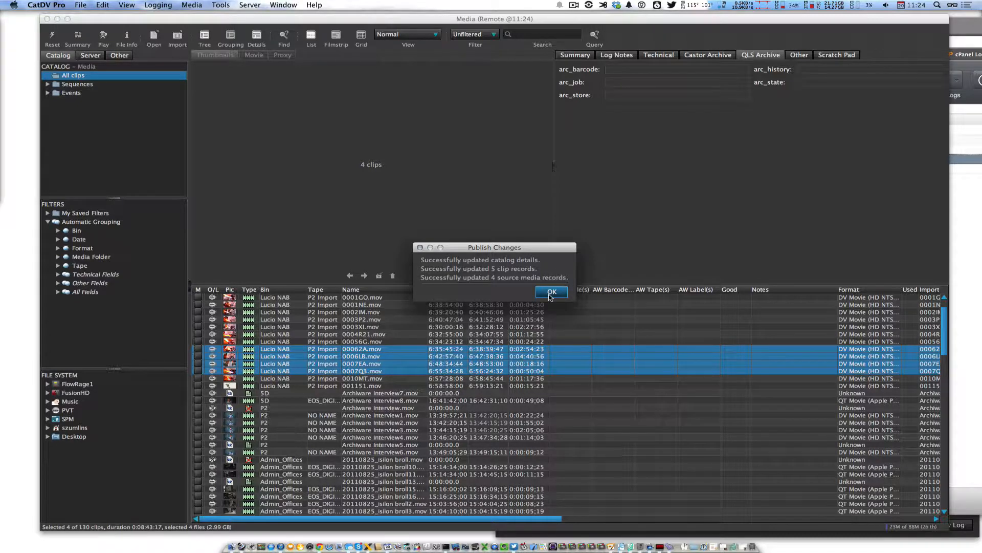
left_click(551, 292)
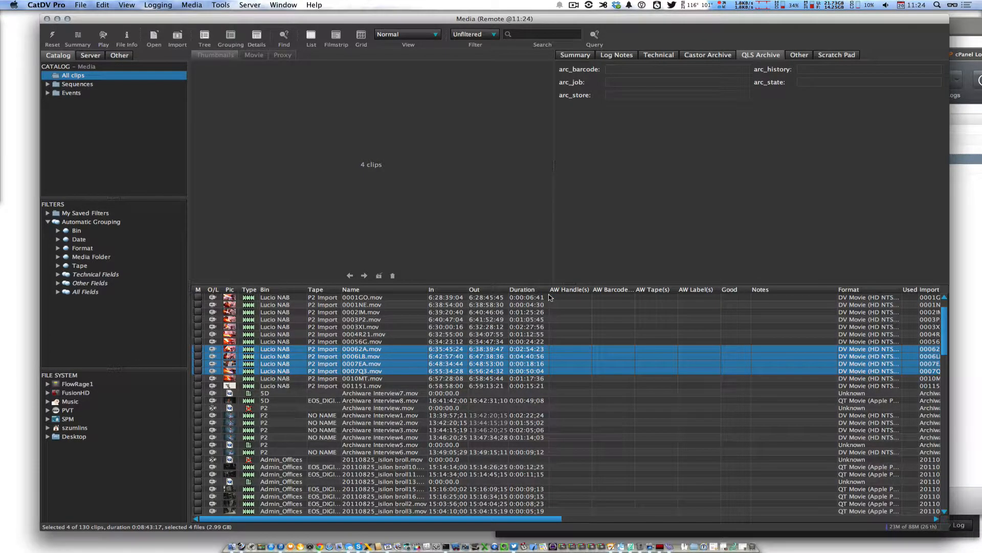
Switch to the CatDV Worker Node and reposition its window to watch the copy tasks in the queue.
key("super+Tab")
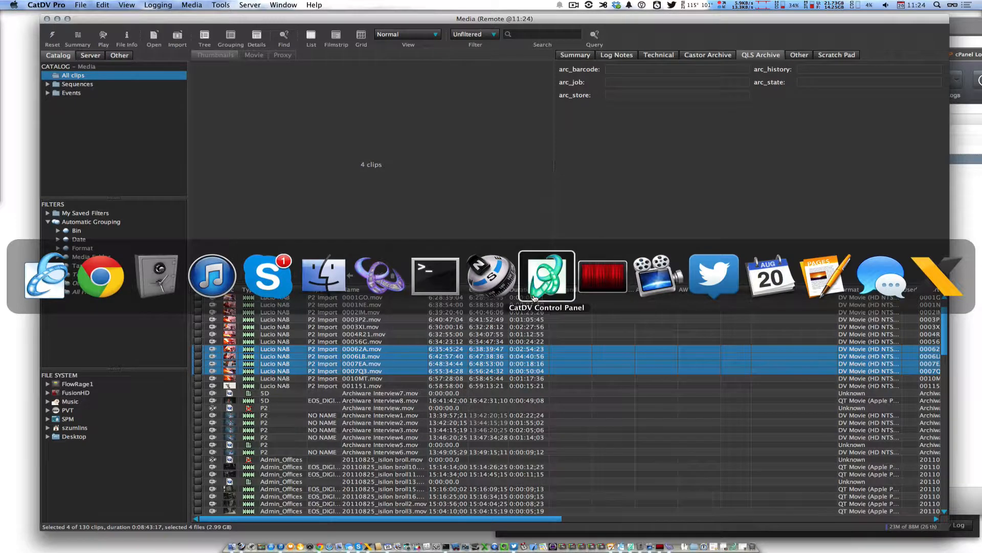
left_click(379, 279)
left_click_drag(674, 275, 663, 196)
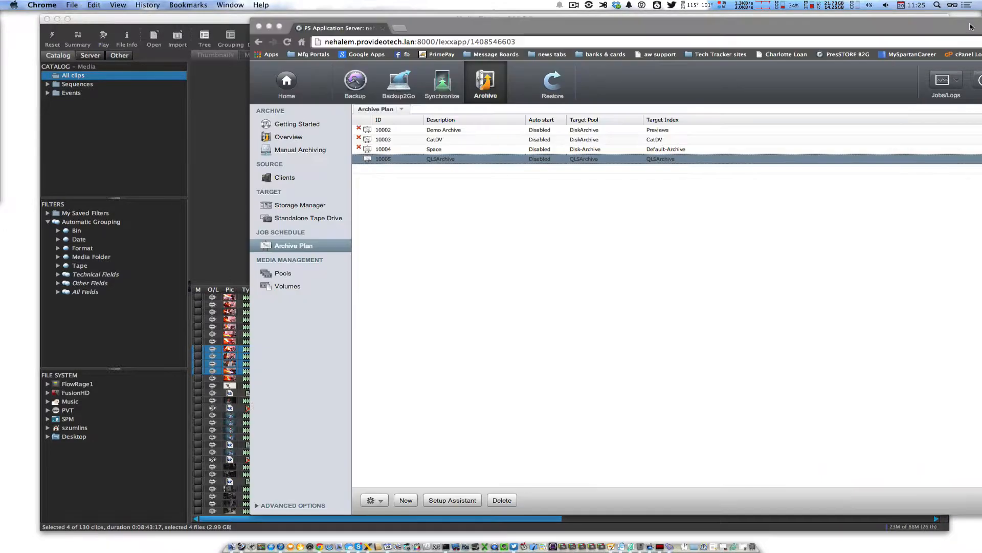
Switch to Archiware P5 in Chrome, open the Job Monitor, and expand the running CLI Archive Job's progress details with the window fully in view.
left_click(972, 26)
left_click(943, 80)
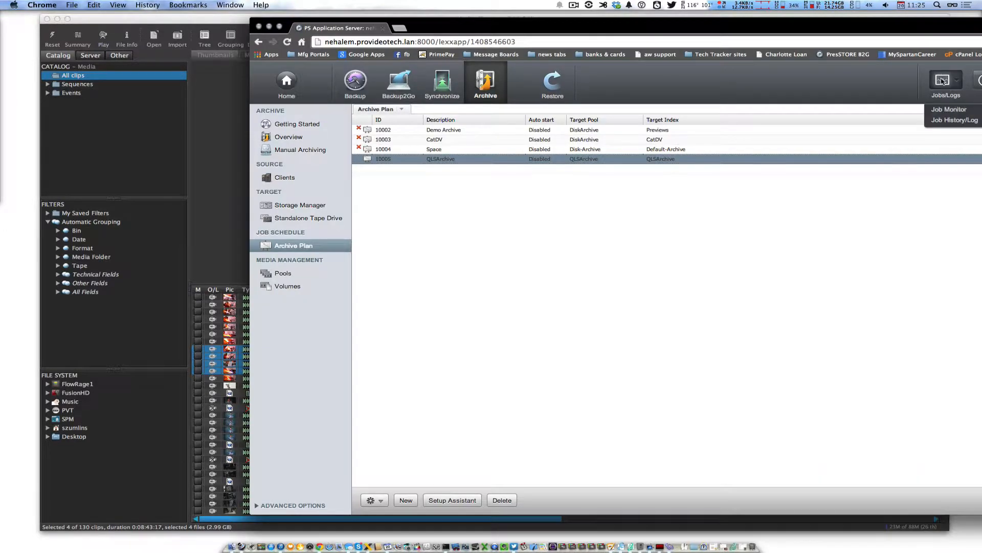
left_click(943, 116)
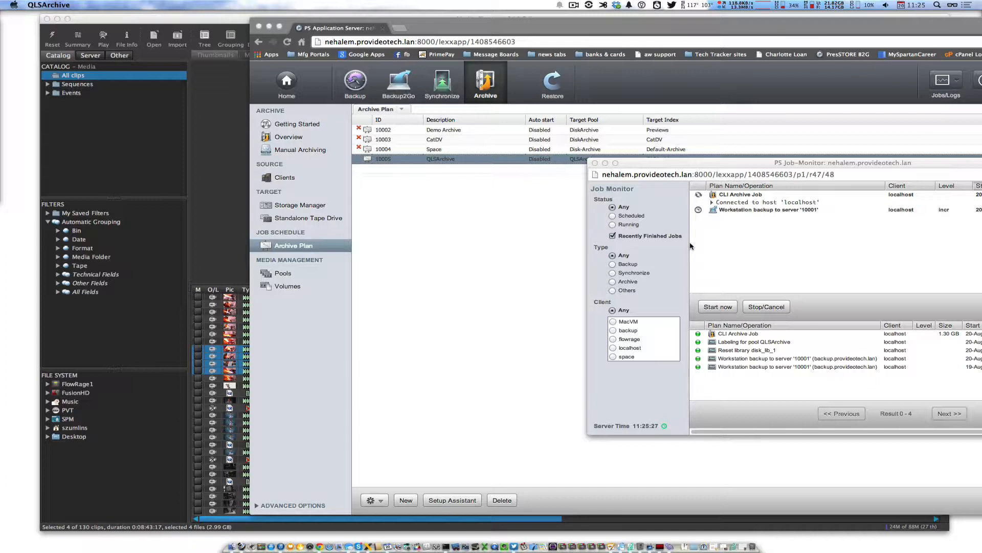
left_click(712, 204)
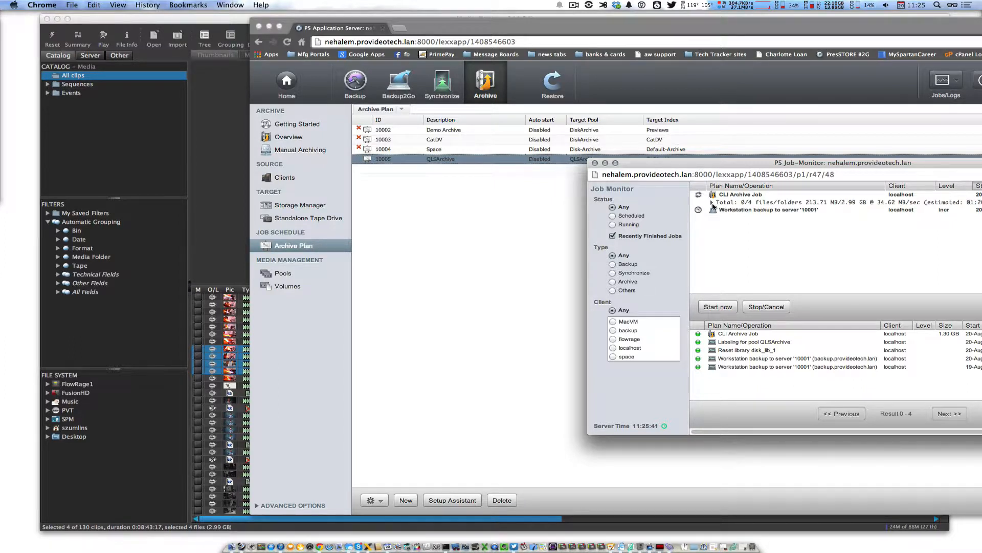
left_click(712, 203)
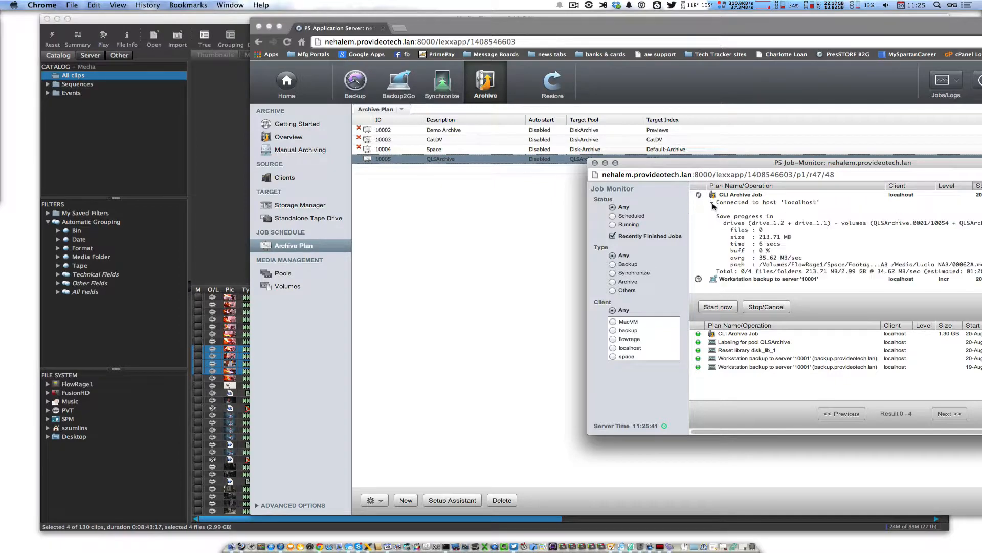
left_click_drag(748, 163, 622, 183)
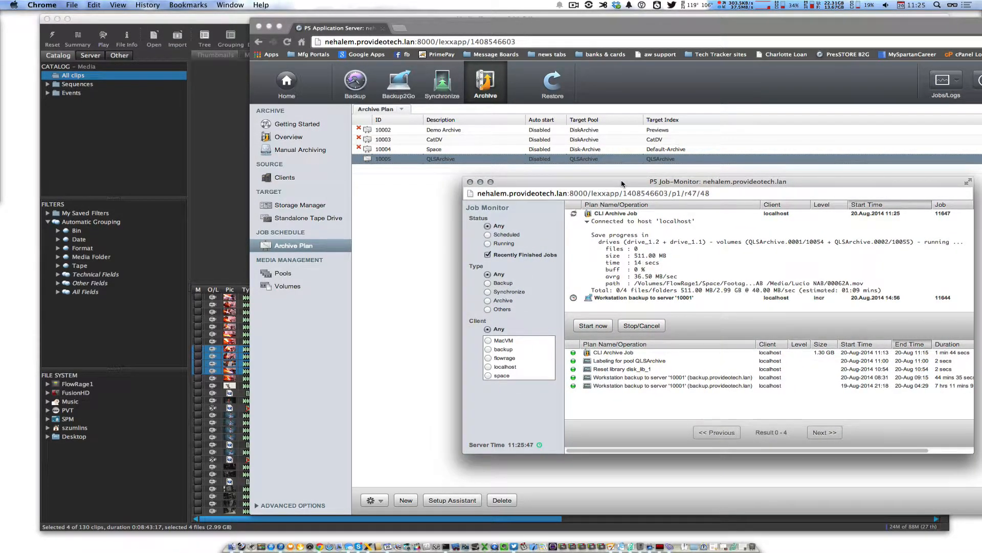
Switch to CatDV, open the archive Info for clip 00062A.mov, and update its system status.
key("super+Tab")
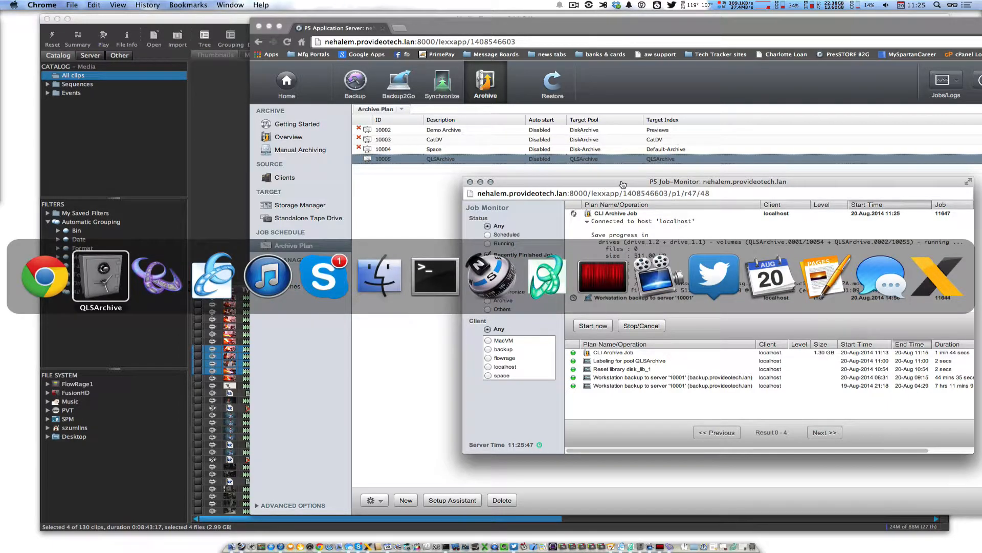
key("super+Tab")
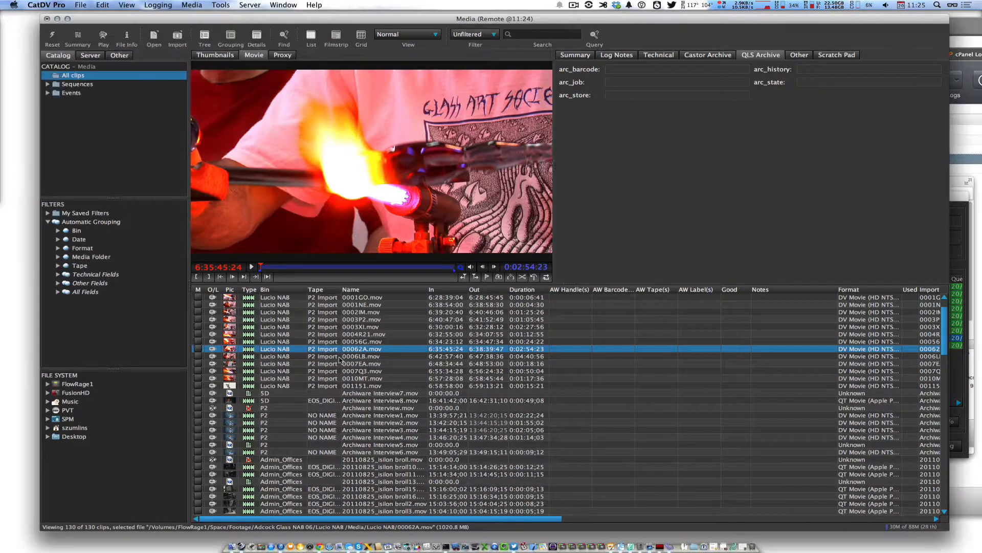
right_click(339, 351)
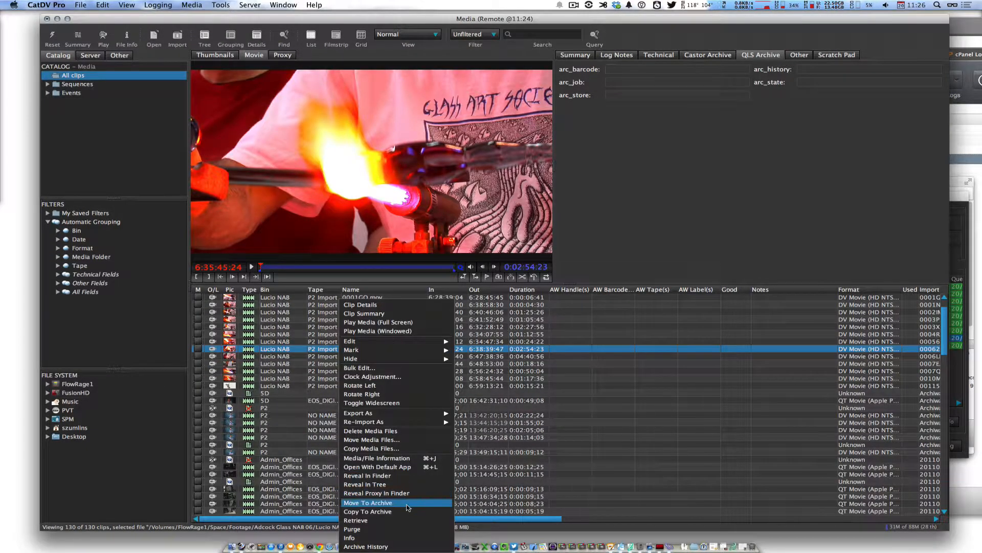
left_click(391, 537)
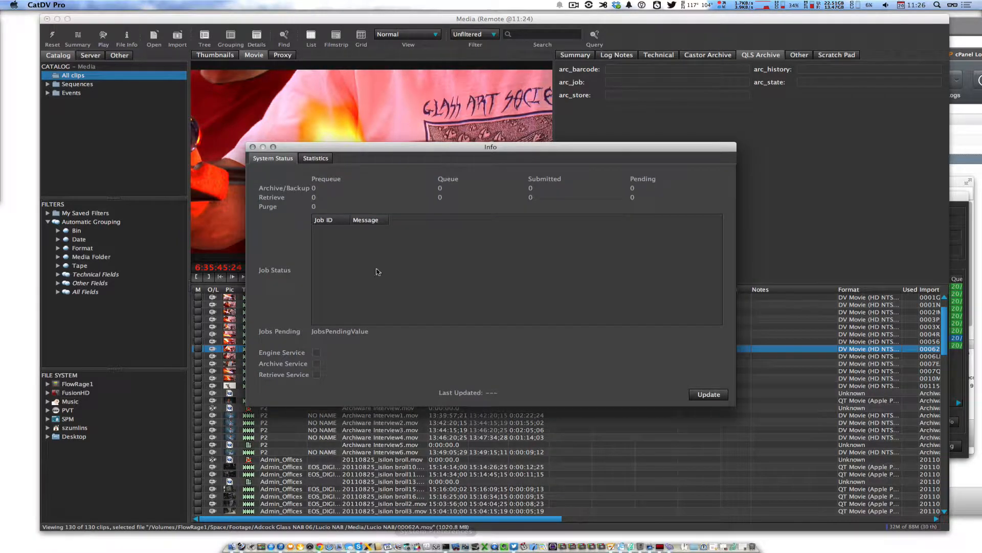
left_click(709, 394)
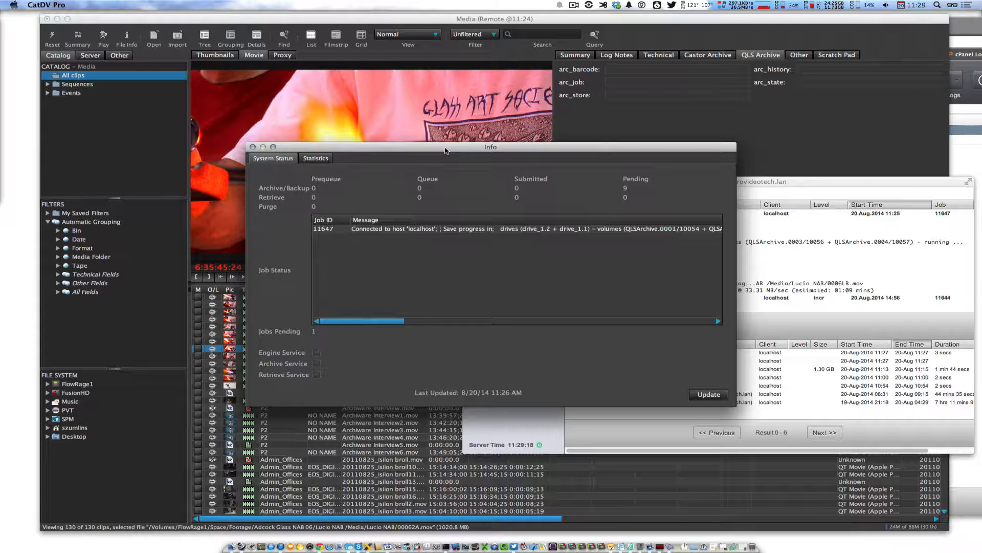
Check the archive job in the P5 Job Monitor, return to CatDV, and close the Info window.
left_click(787, 184)
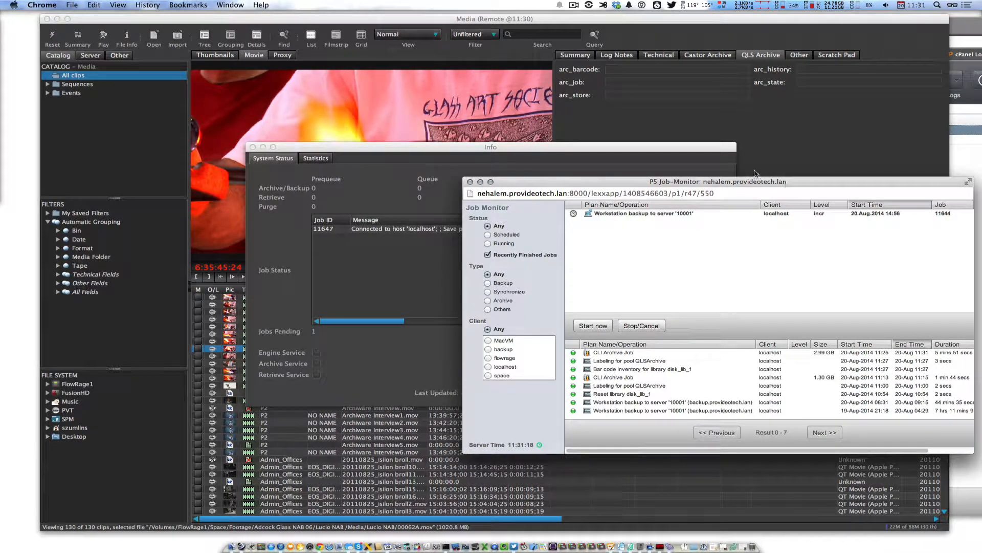
left_click(386, 151)
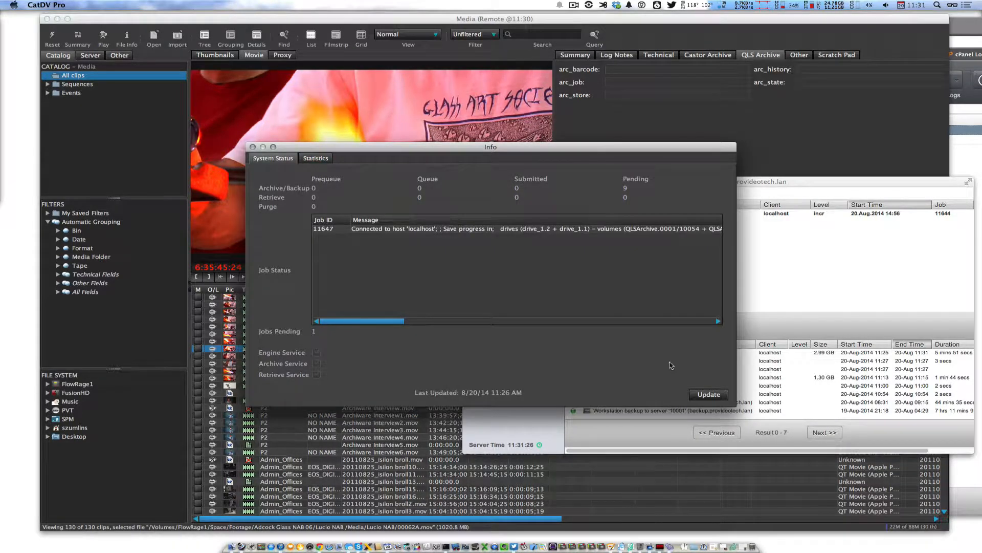
left_click(252, 147)
Refresh the catalog and select 20110825_isilon broll4.mov to view its QLS Archive fields.
key("F5")
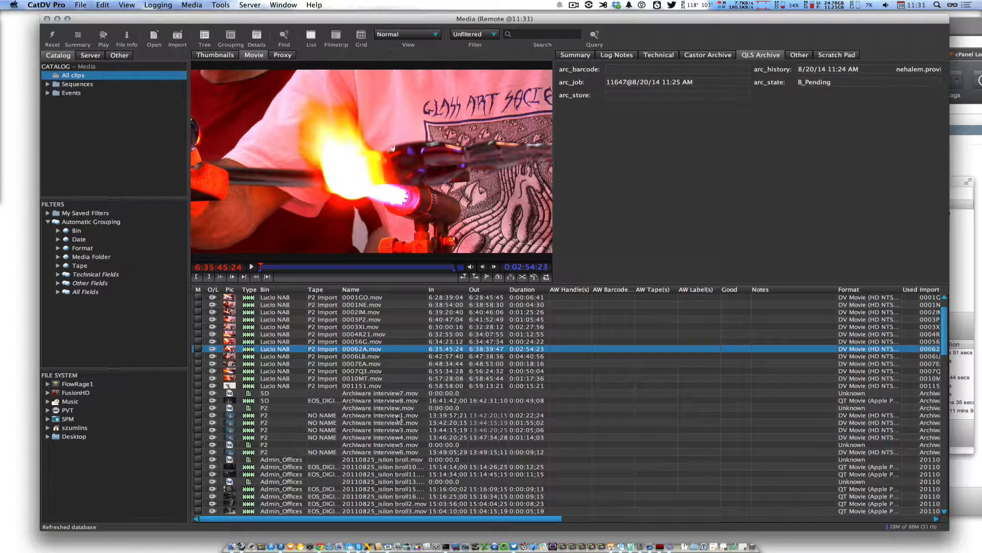
scroll(402, 431, "down", 2)
left_click(415, 489)
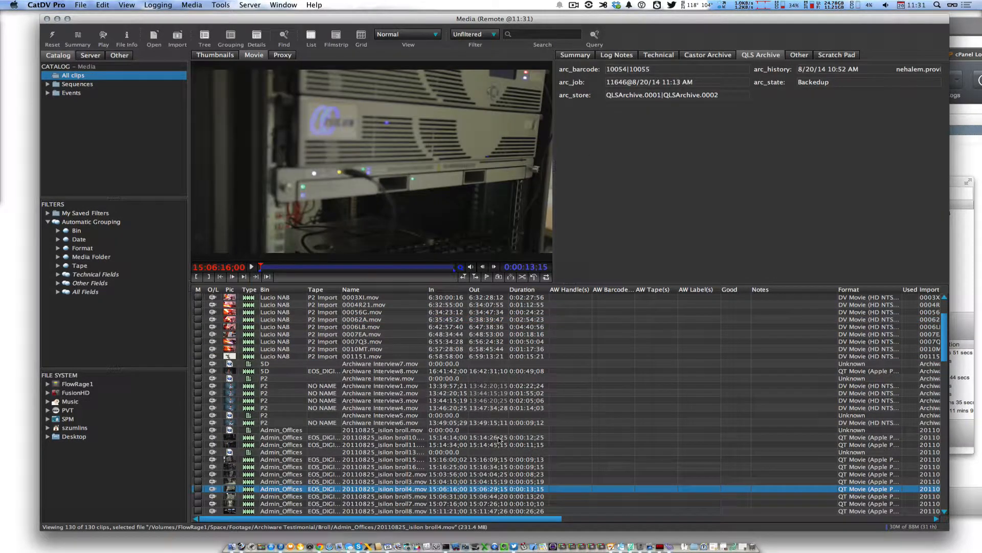
scroll(497, 439, "down", 2)
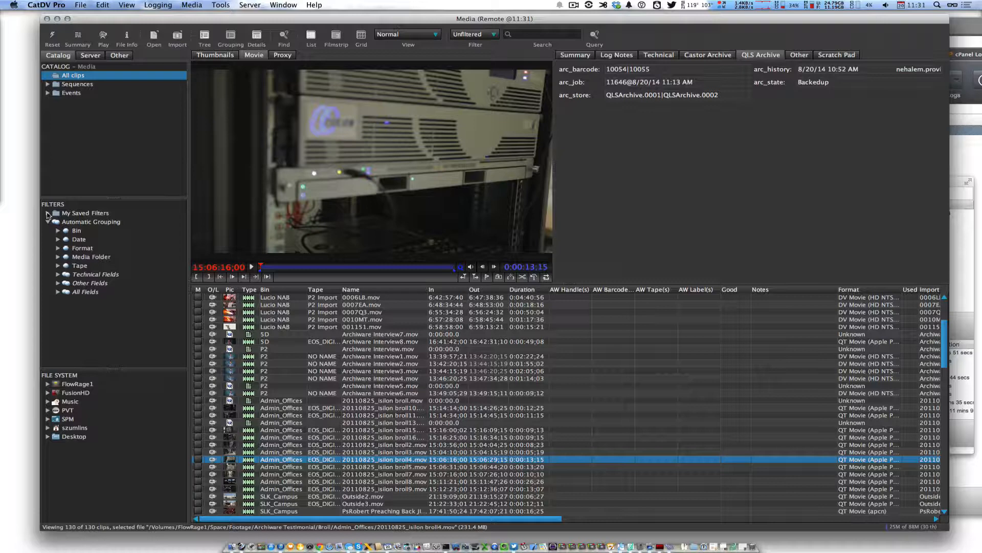
Look through the Other Fields and All Fields automatic groupings among the filters, collapsing each one again.
left_click(58, 284)
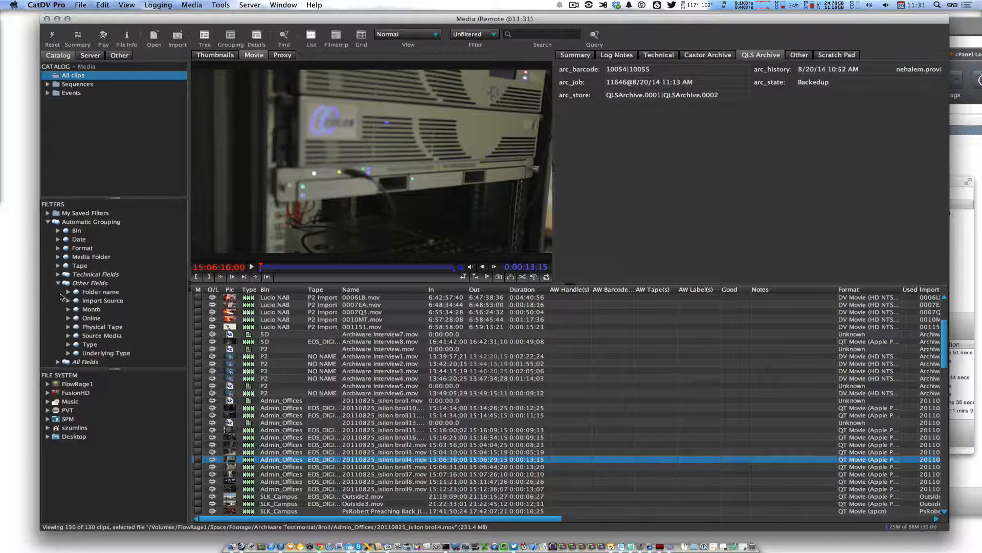
left_click(58, 284)
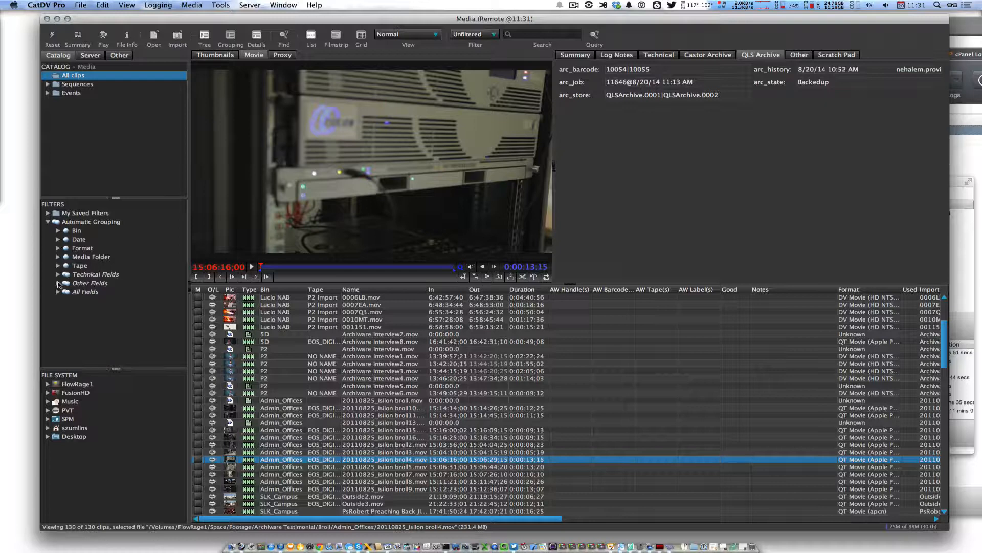
left_click(57, 292)
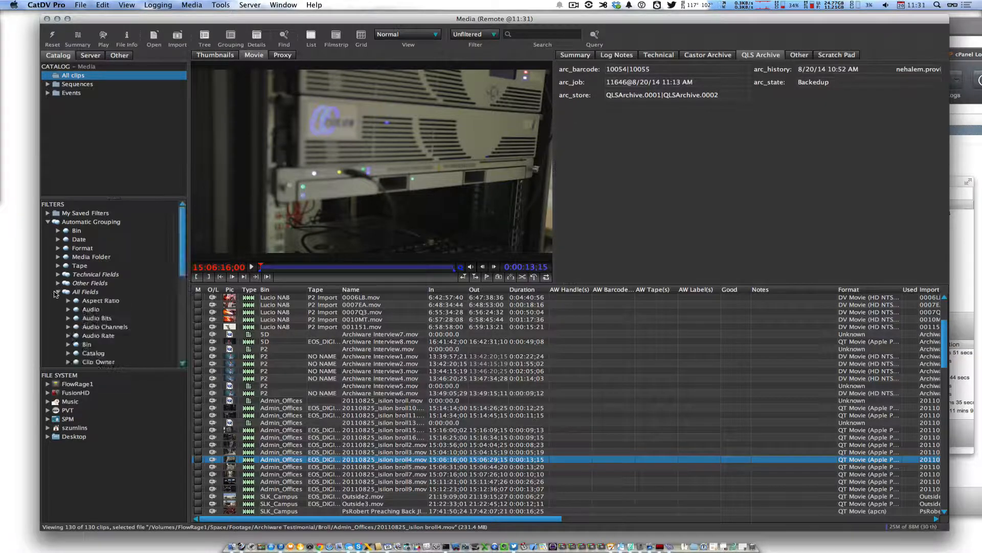
scroll(74, 337, "down", 5)
scroll(76, 338, "up", 6)
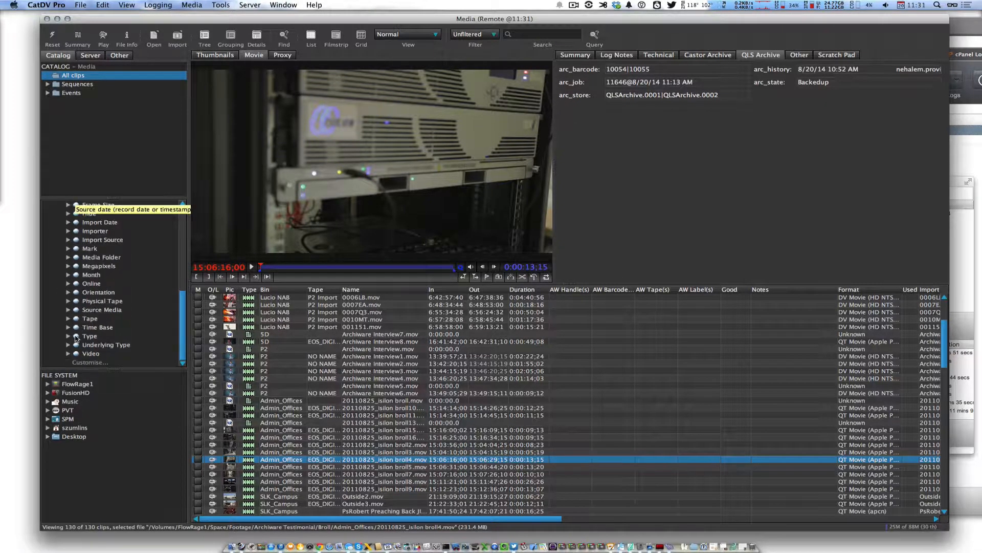
scroll(83, 360, "down", 1)
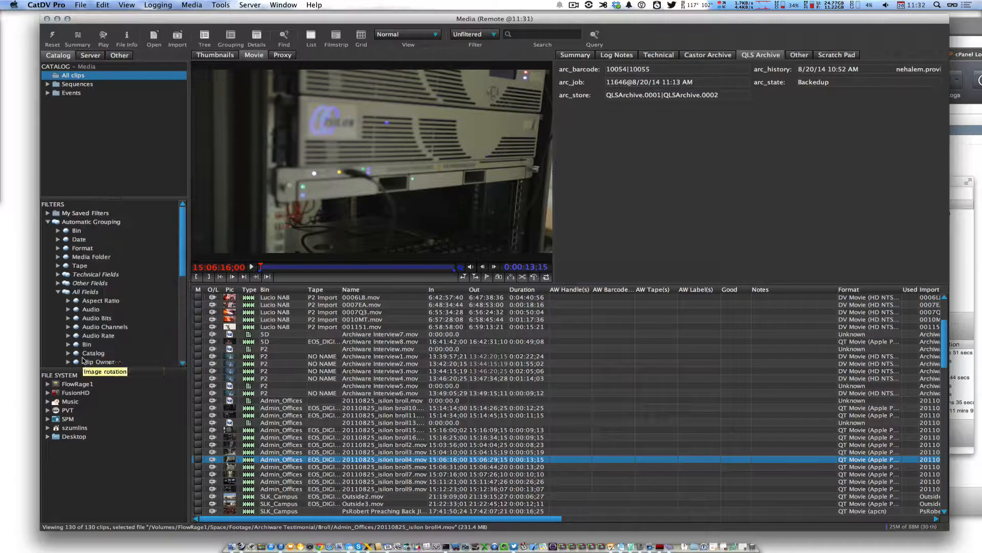
left_click(57, 292)
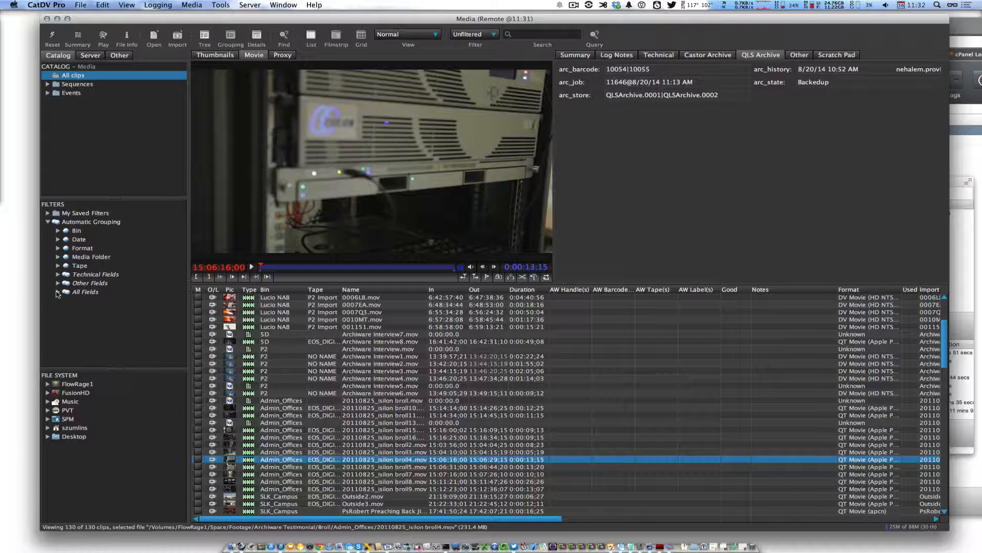
Submit a Retrieve request for 20110825_isilon broll4.mov and dismiss the publish summary.
right_click(360, 461)
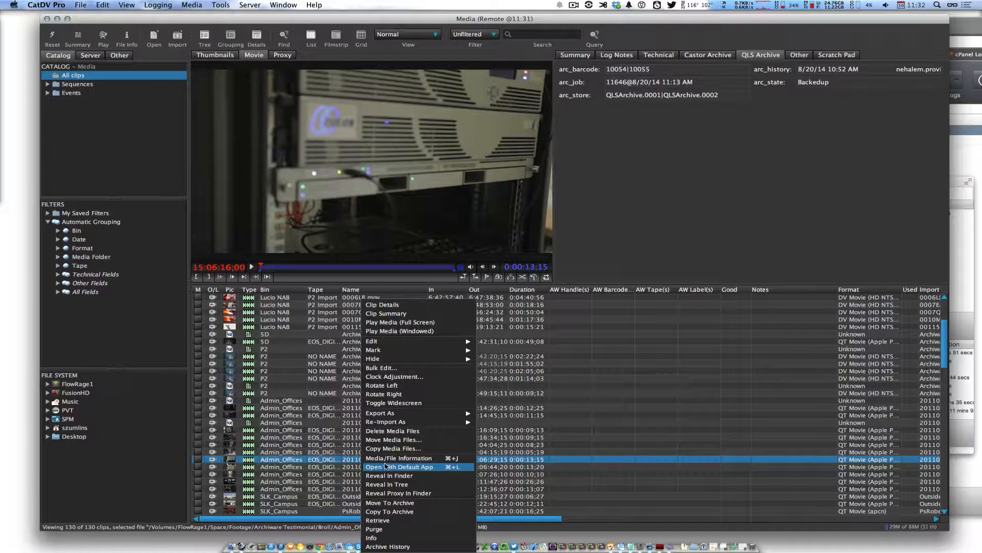
left_click(389, 520)
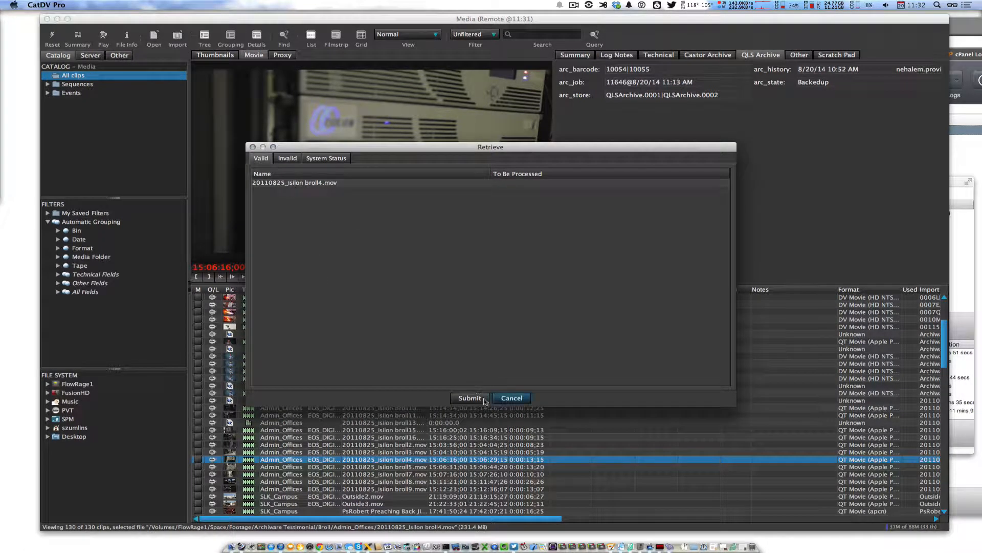
left_click(464, 401)
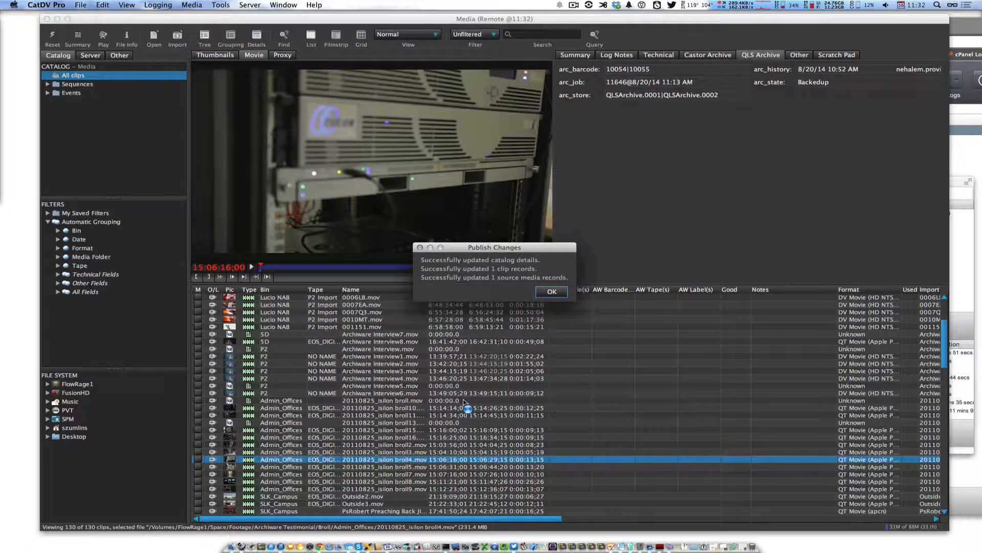
left_click(553, 291)
Switch to the CatDV Worker Node and check the retrieve task in its queue.
key("super+Tab")
key("super+Tab")
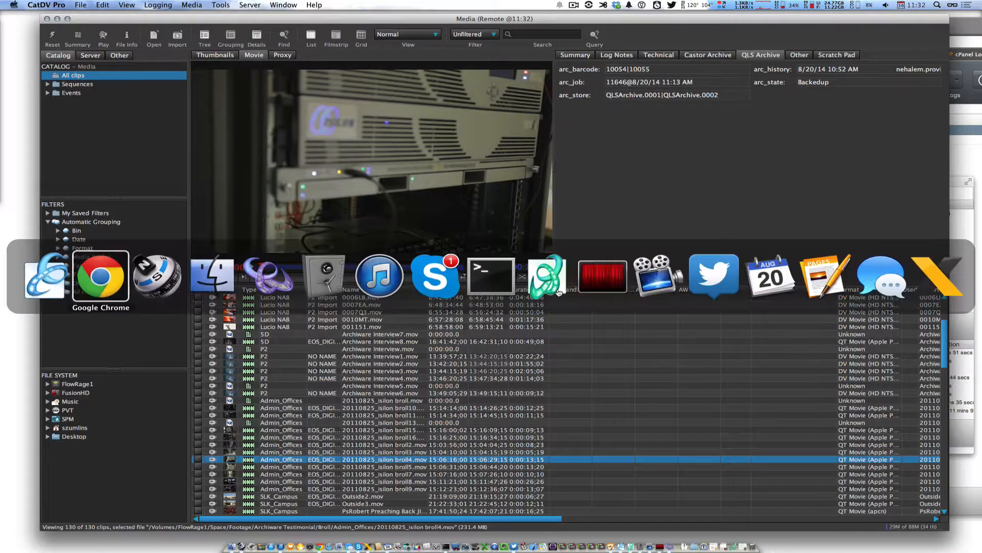
key("super+Tab")
key("super+Tab")
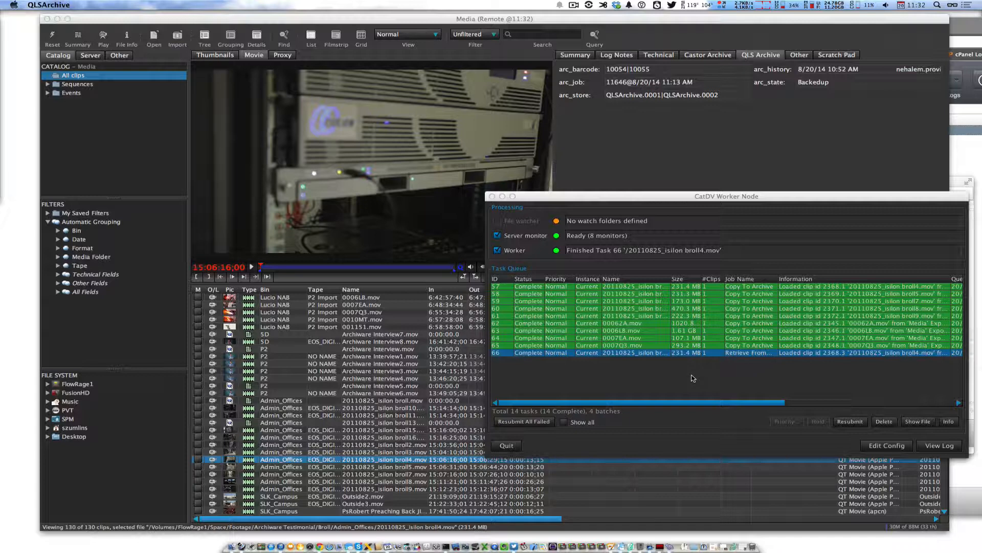
Open the CLI Restore Job's details from the P5 Job Monitor and view its file access log in a repositioned window.
left_click(954, 178)
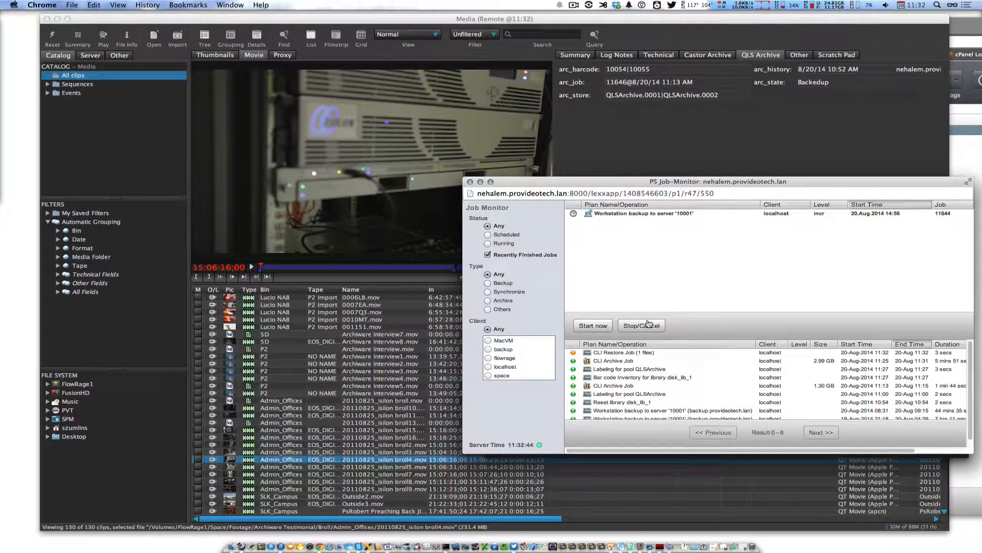
left_click(612, 352)
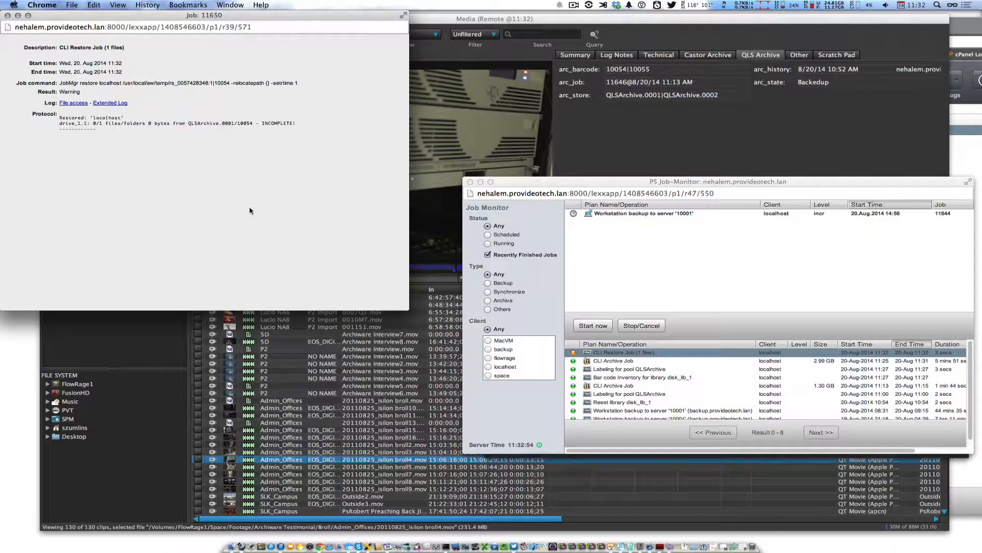
left_click(71, 103)
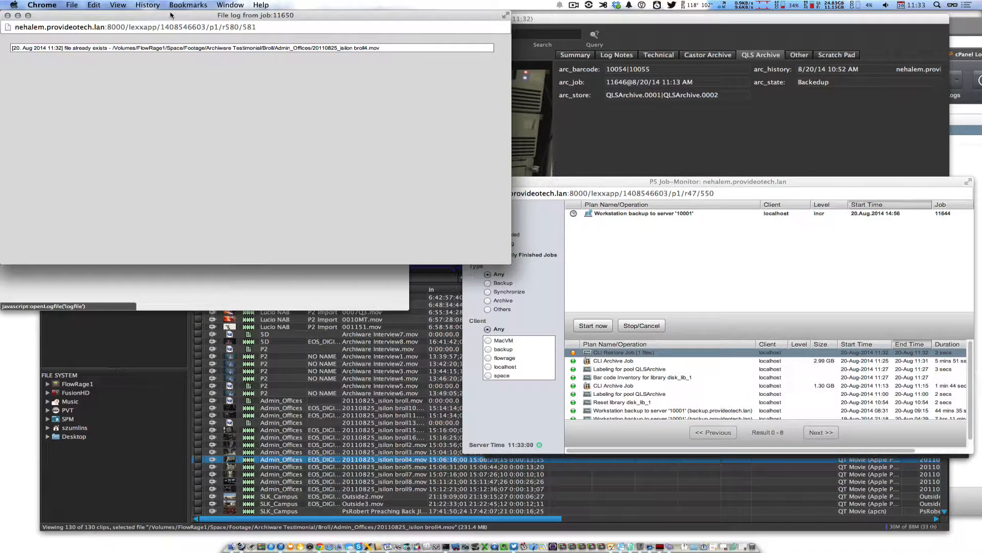
left_click_drag(172, 14, 269, 226)
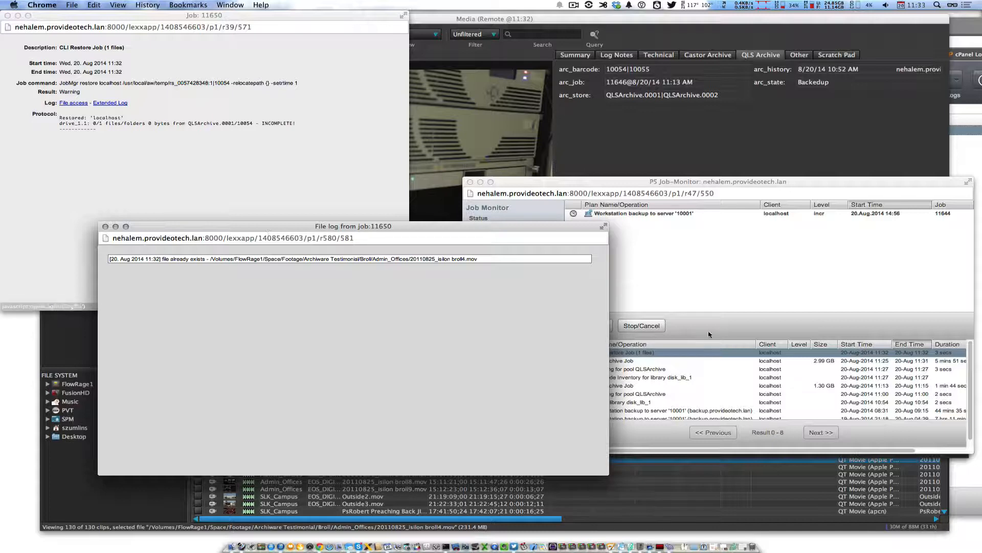
Move the file log window aside, switch back to CatDV and submit a Purge request for 20110825_isilon broll4.mov.
left_click_drag(267, 229, 200, 248)
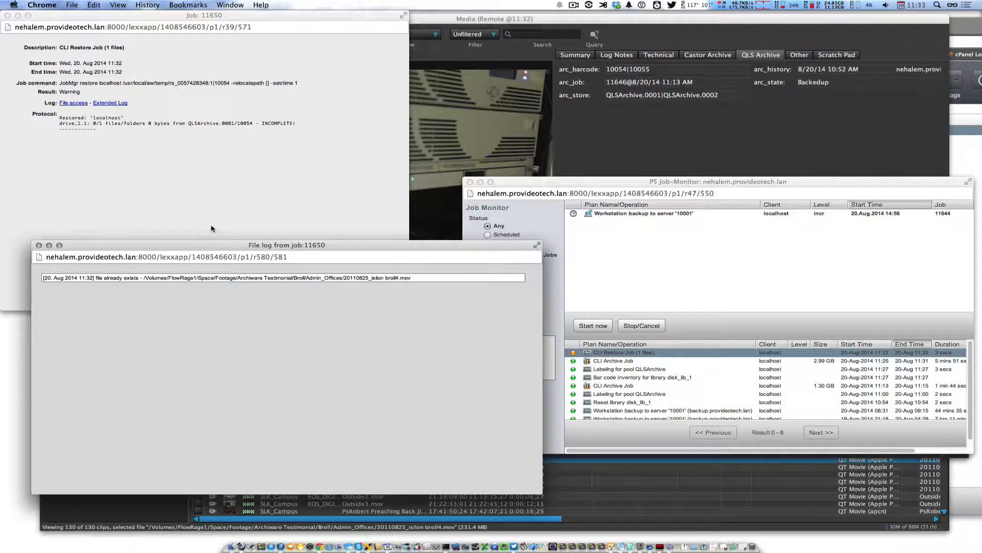
left_click(586, 128)
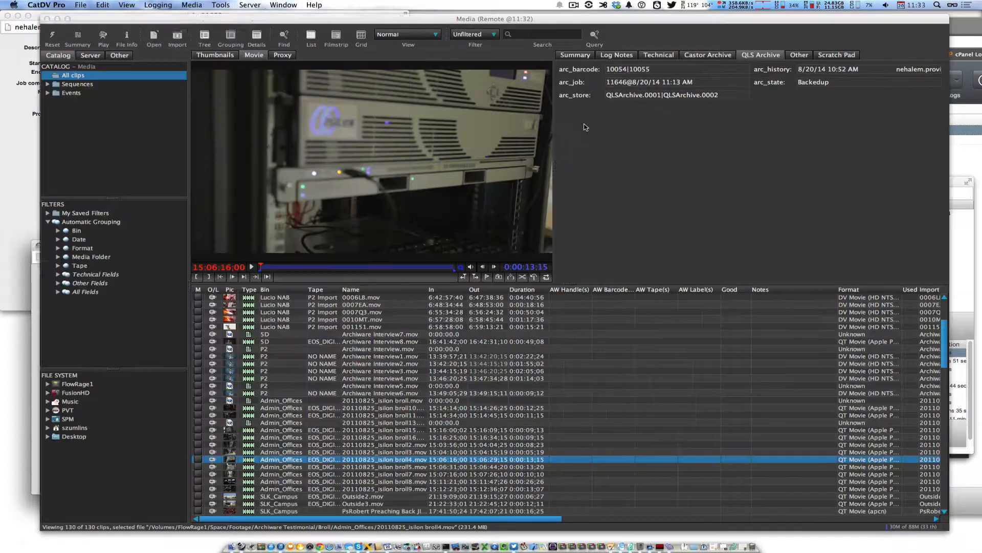
right_click(381, 460)
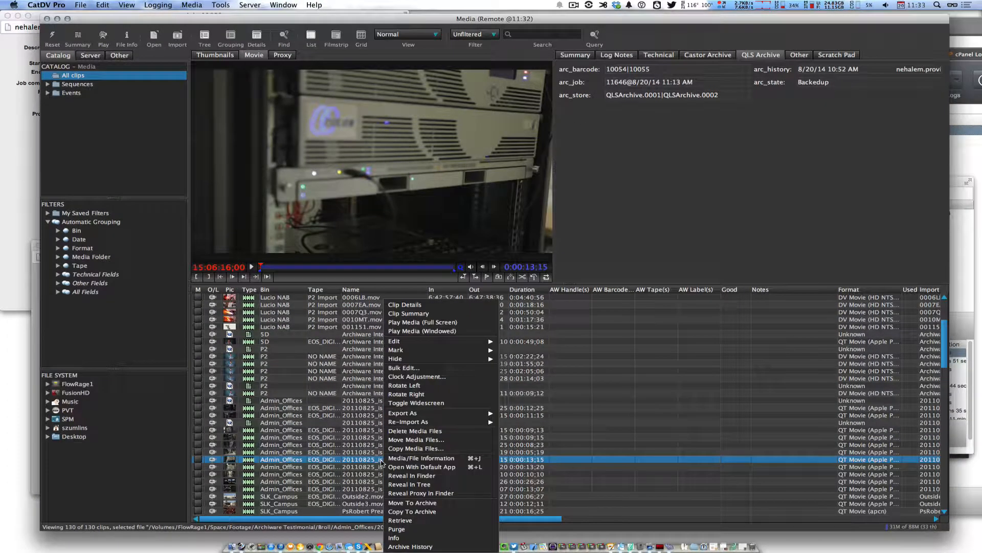
left_click(399, 528)
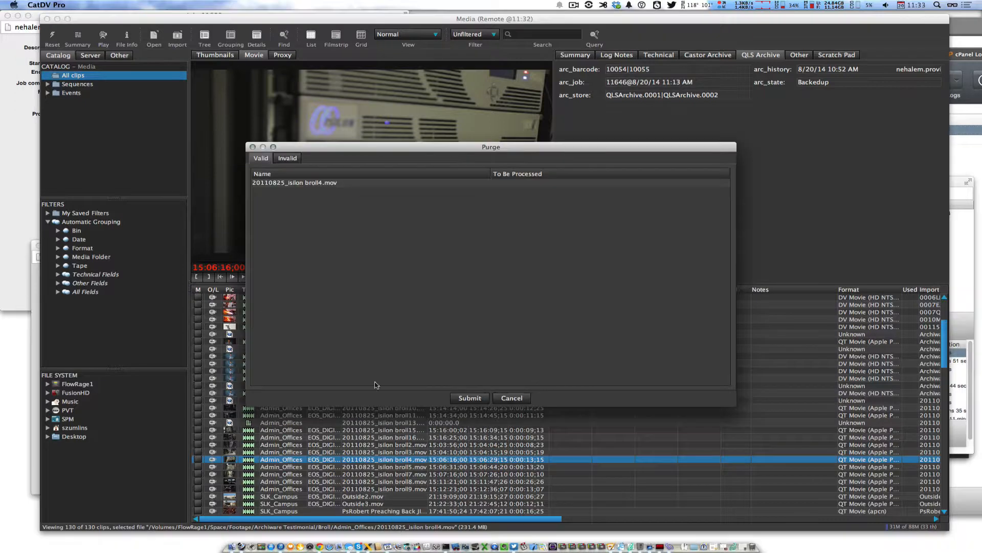
left_click(469, 397)
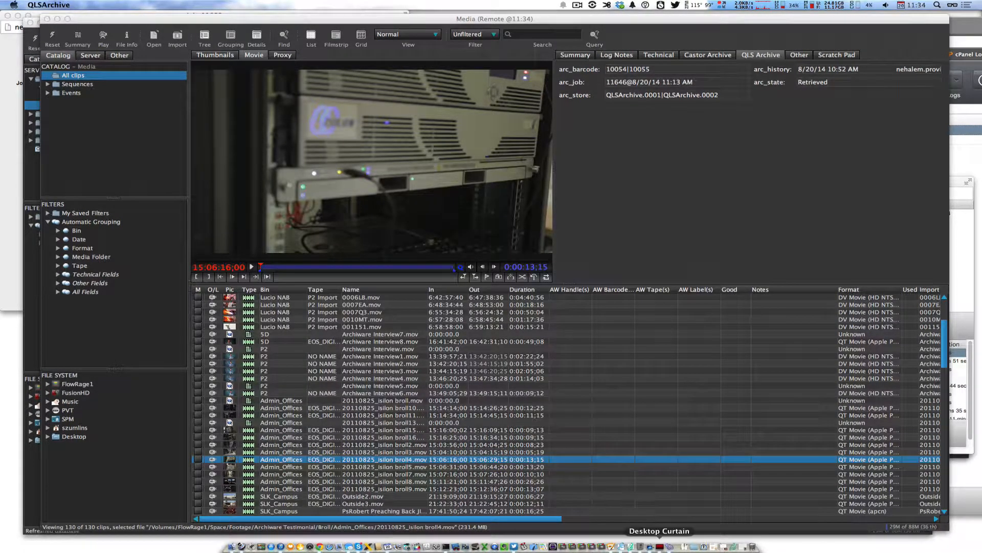
Switch to the CatDV Worker Node and open the Purge From System watch action from its configuration.
left_click(669, 546)
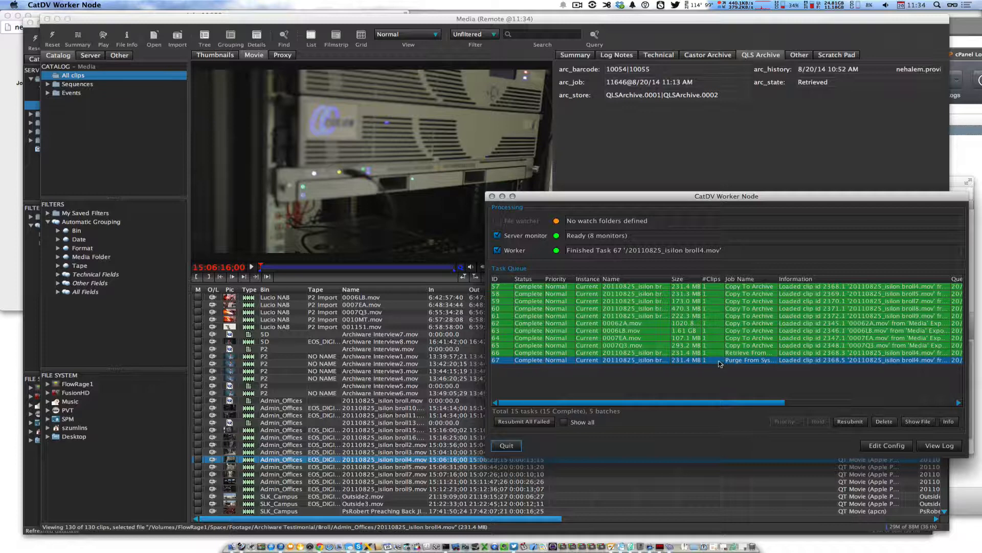
left_click(894, 445)
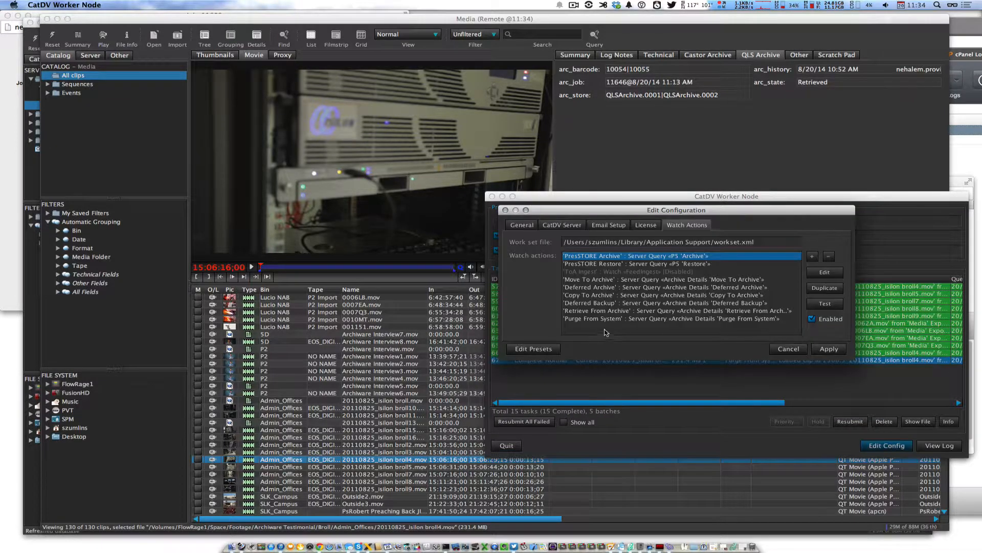
left_click(603, 318)
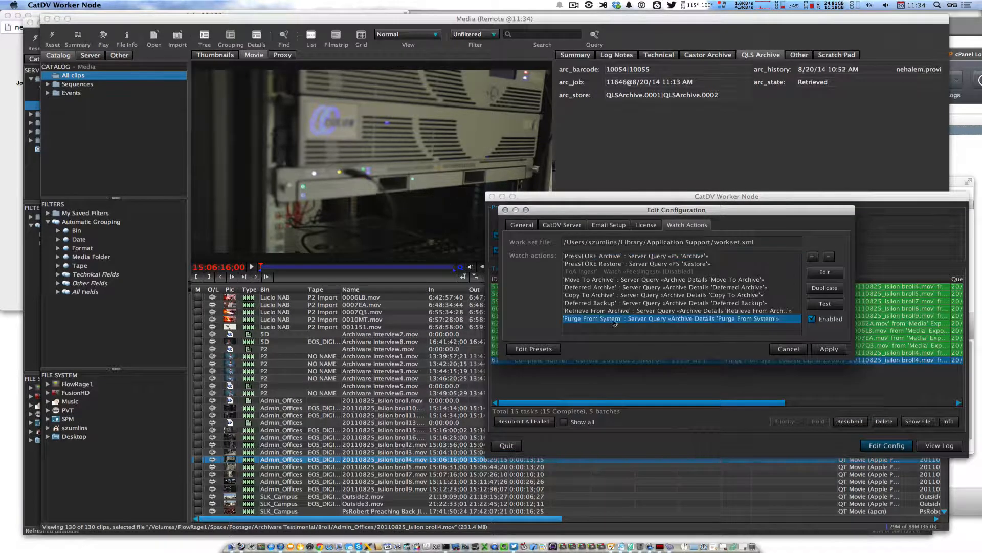
left_click(821, 273)
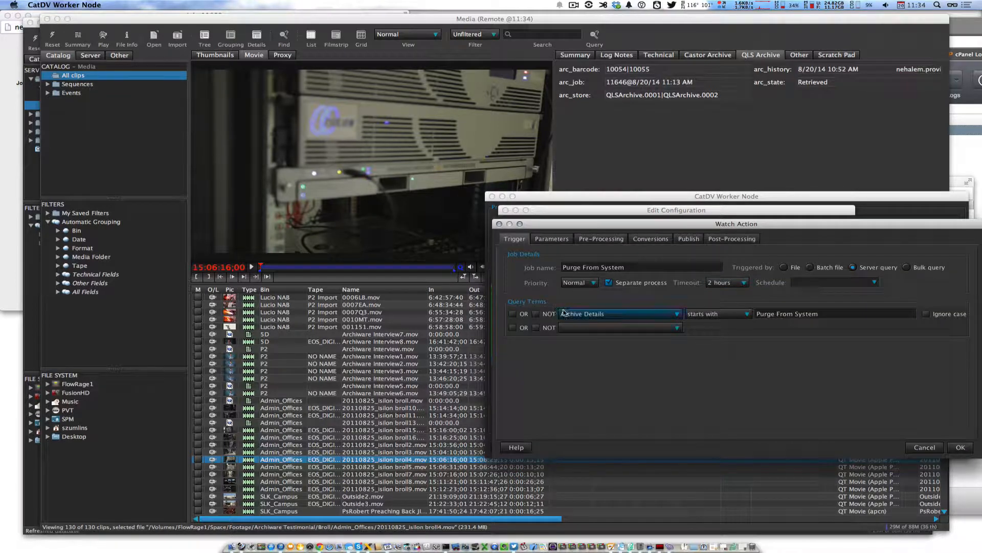
Review the watch action's parameters, pre-processing and conversions settings, and leave the configuration without saving.
left_click(553, 238)
left_click(609, 239)
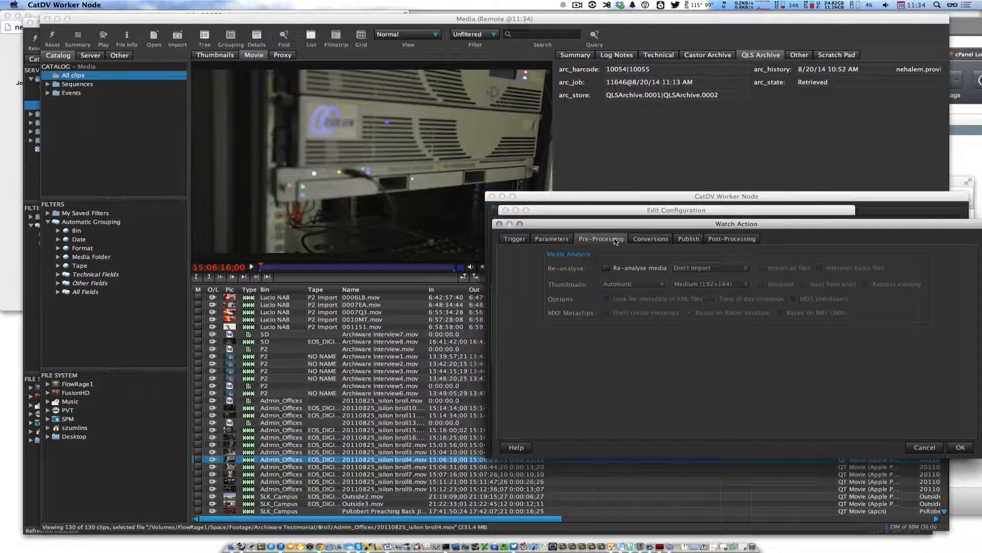
left_click(644, 239)
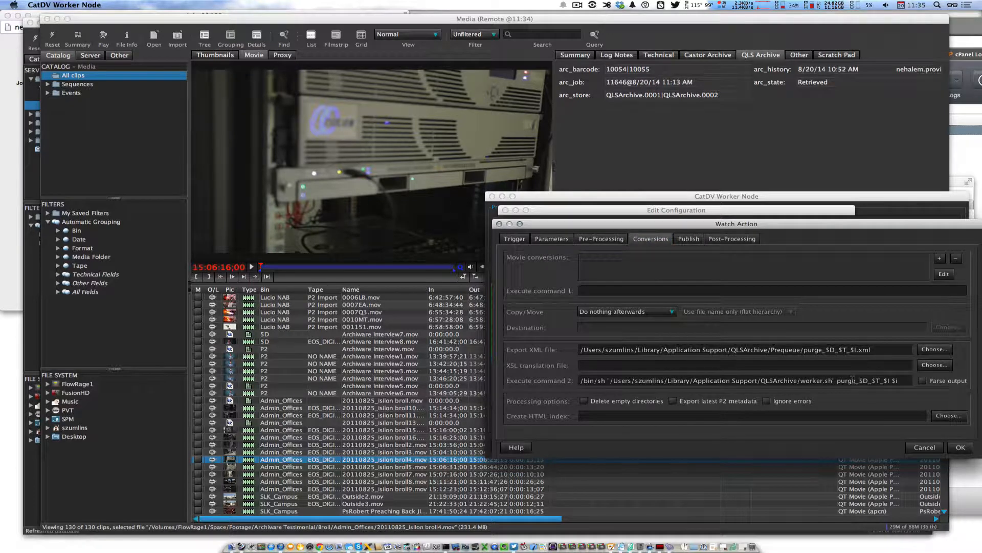
left_click(914, 448)
left_click(915, 447)
left_click(772, 351)
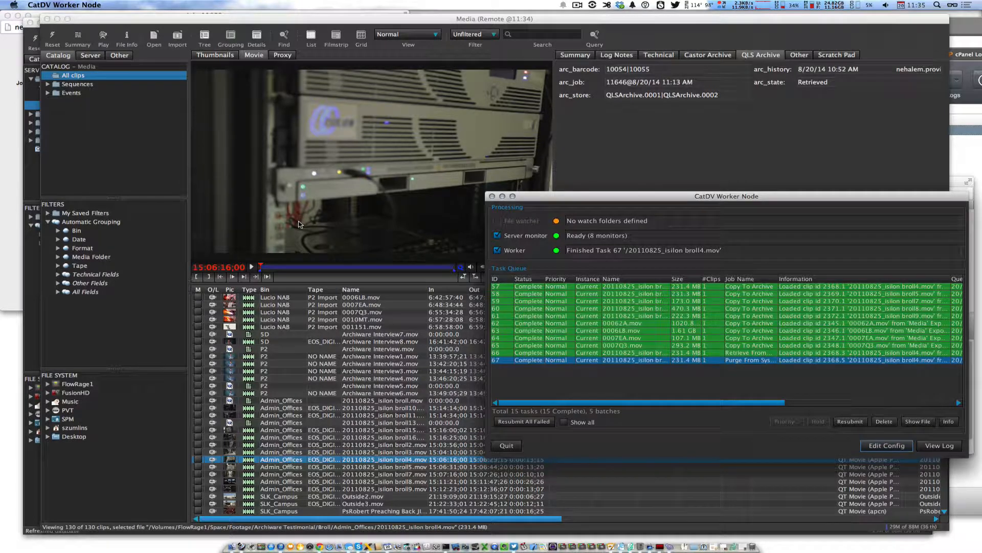
Return to CatDV, preview the purged clip's proxy partway through, and submit a Retrieve request for 20110825_isilon broll4.mov.
left_click(347, 24)
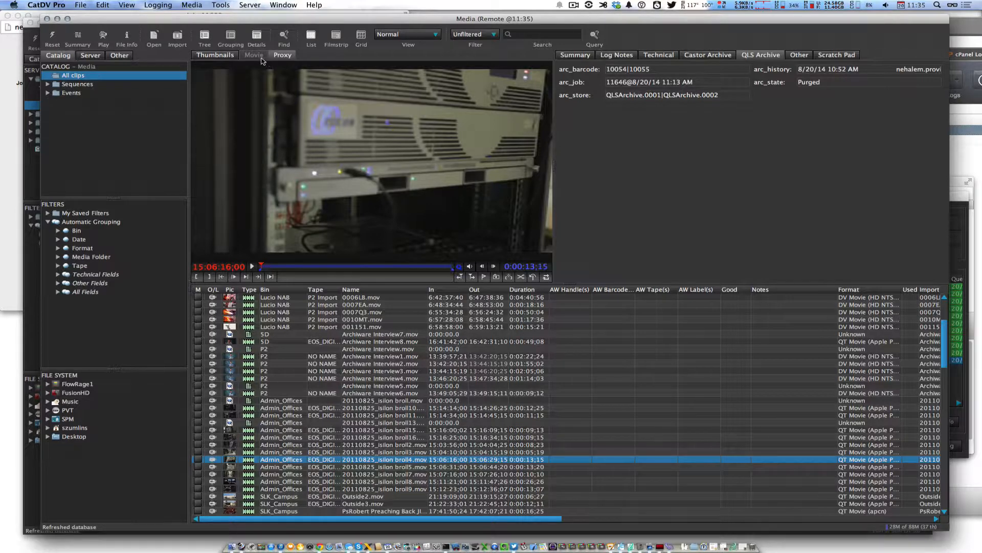
left_click(328, 267)
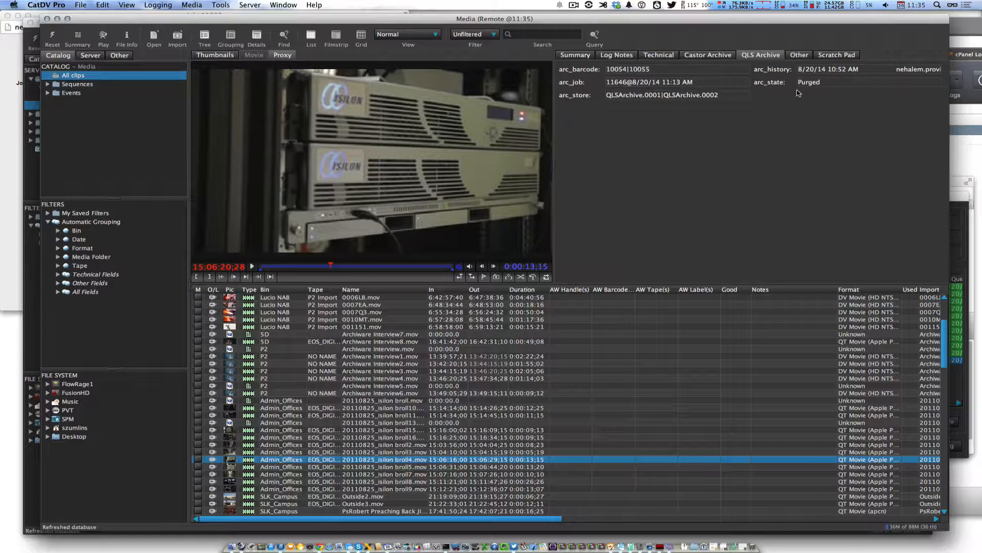
right_click(498, 460)
left_click(532, 520)
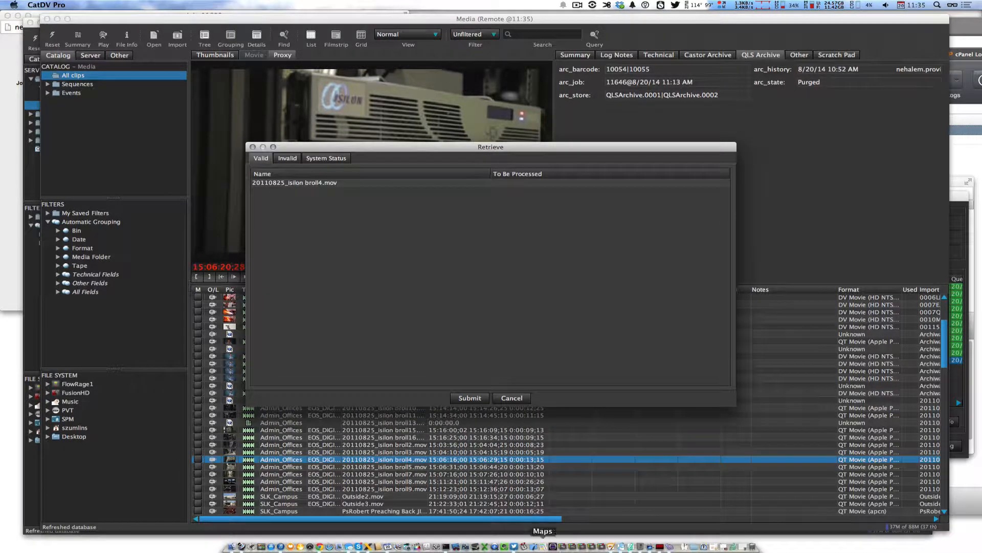
left_click(457, 398)
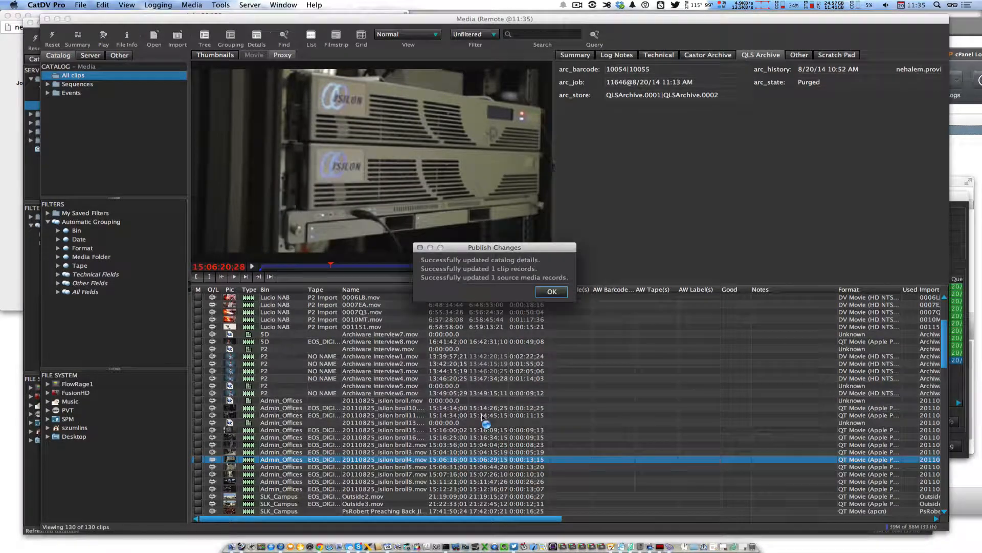
left_click(565, 289)
Check the new retrieve task in the CatDV Worker Node and its CLI Restore Job in the P5 Job Monitor, returning to CatDV.
left_click(965, 200)
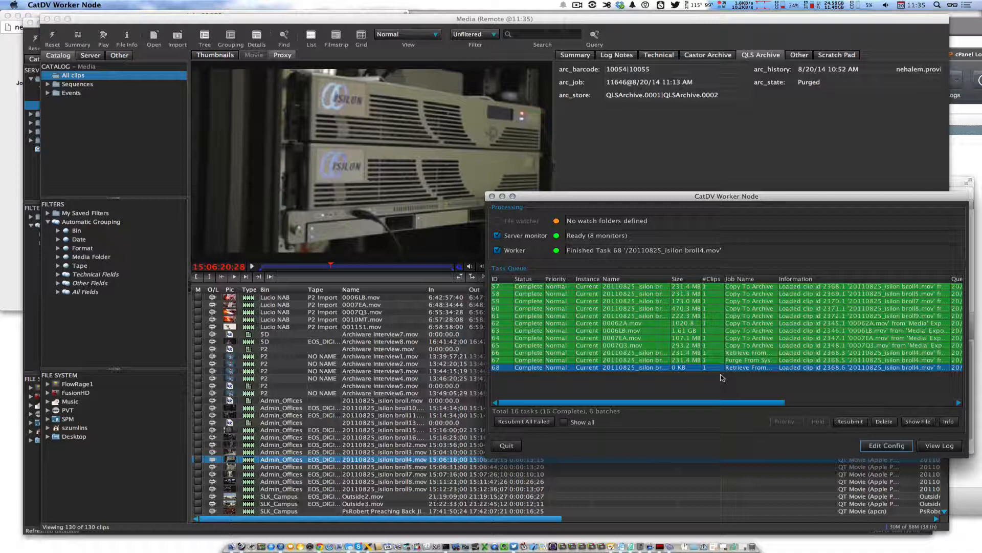
left_click(954, 183)
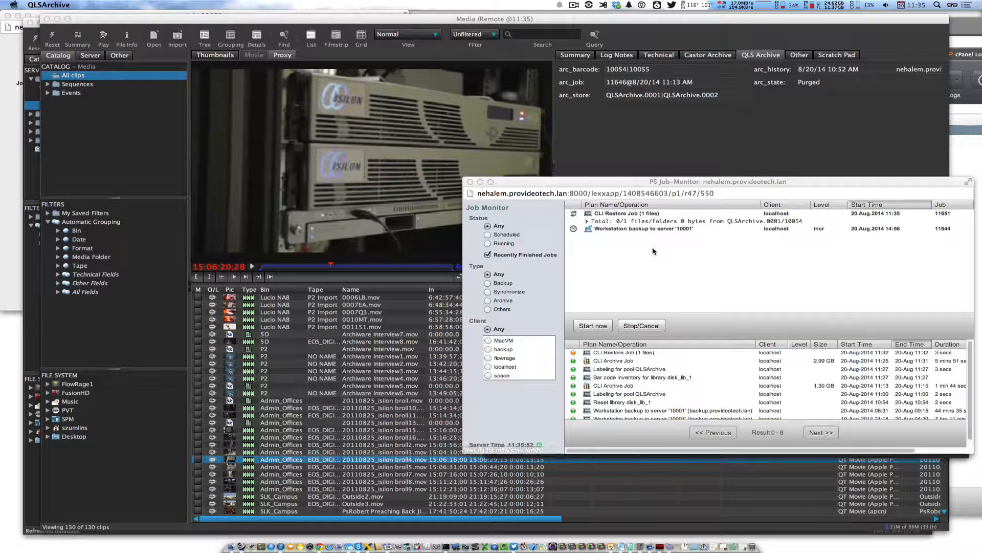
left_click(651, 183)
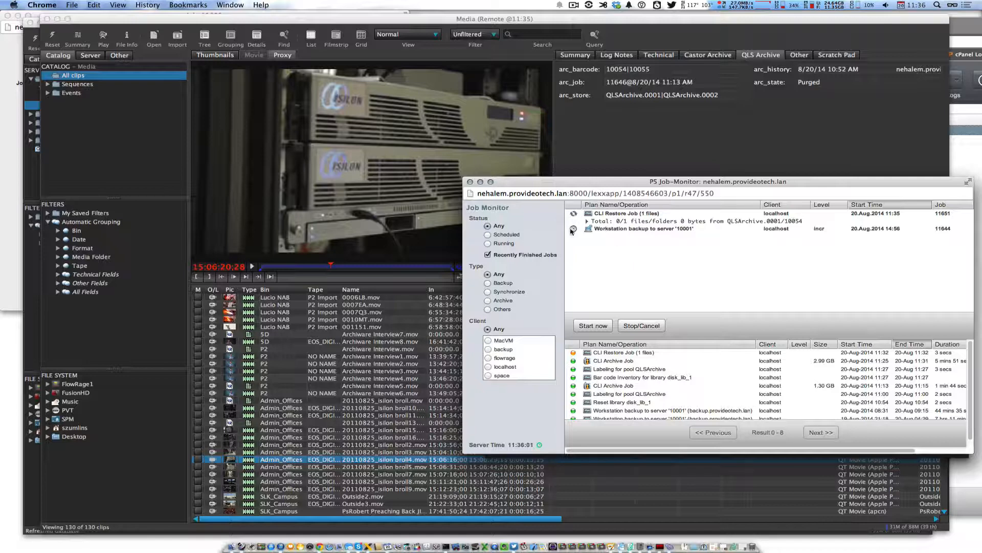
left_click(586, 221)
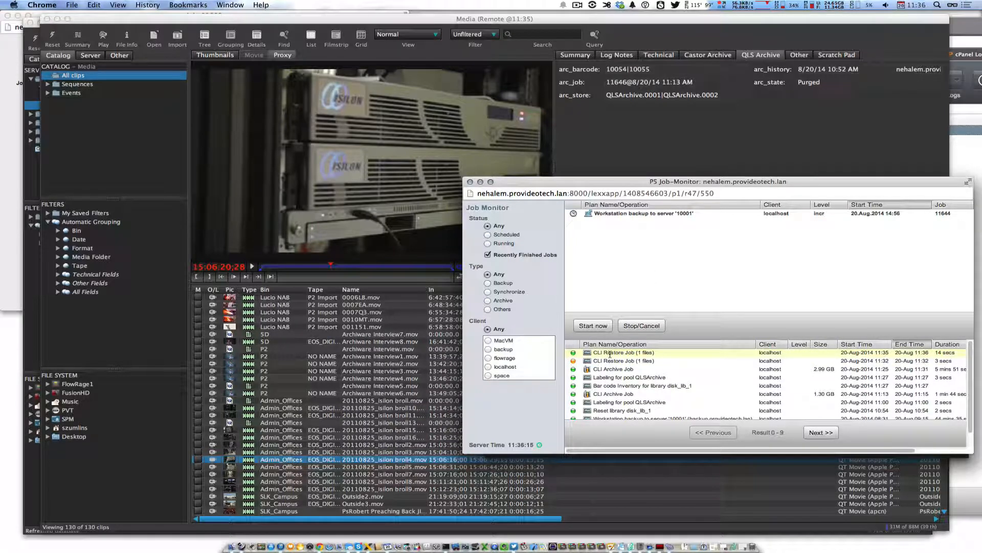
left_click(652, 159)
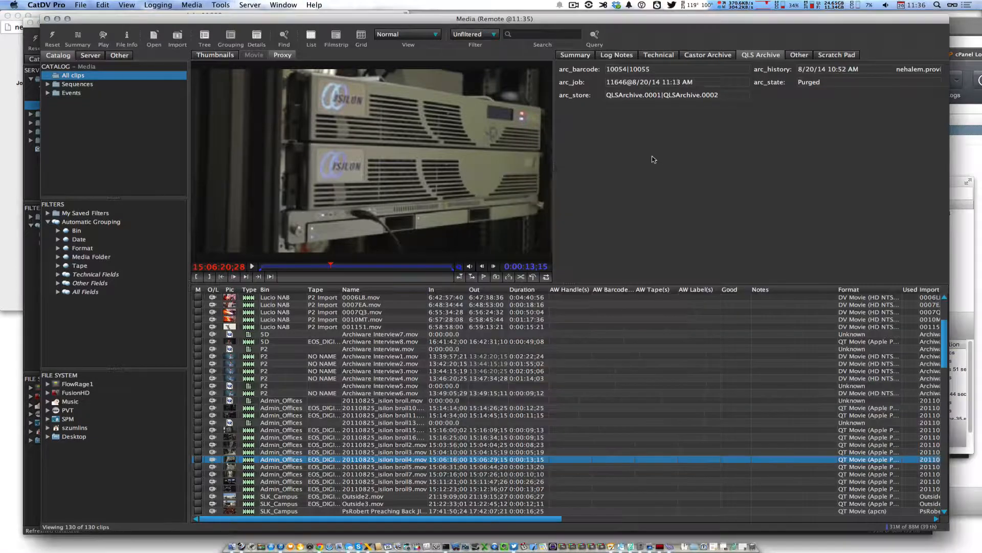